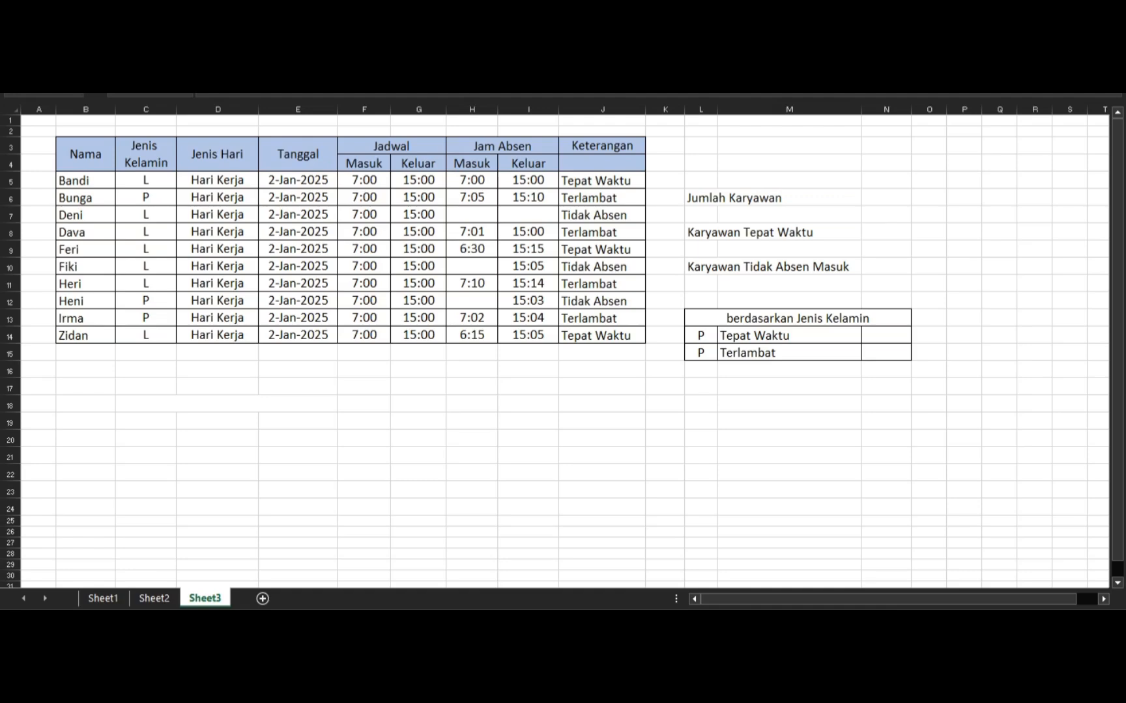
- Review the summing and cell-counting functions from SUM to COUNTIFS in the Sheet1 formula list, and return to Sheet3
click(886, 387)
click(103, 598)
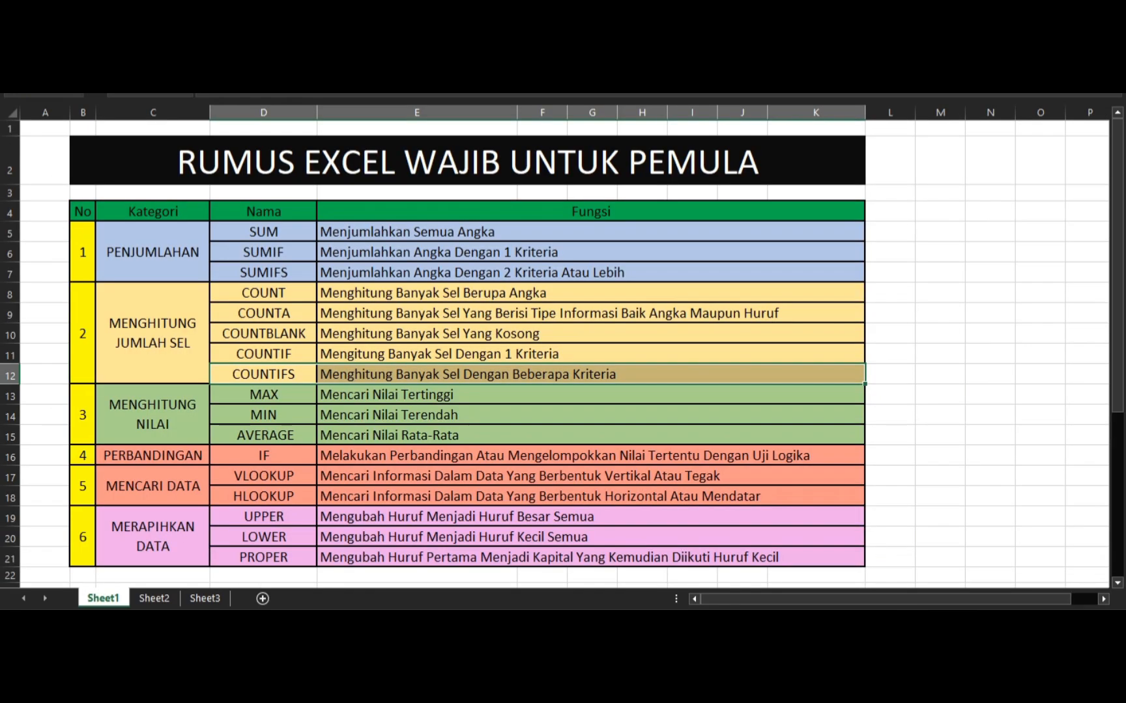
drag(263, 232, 263, 273)
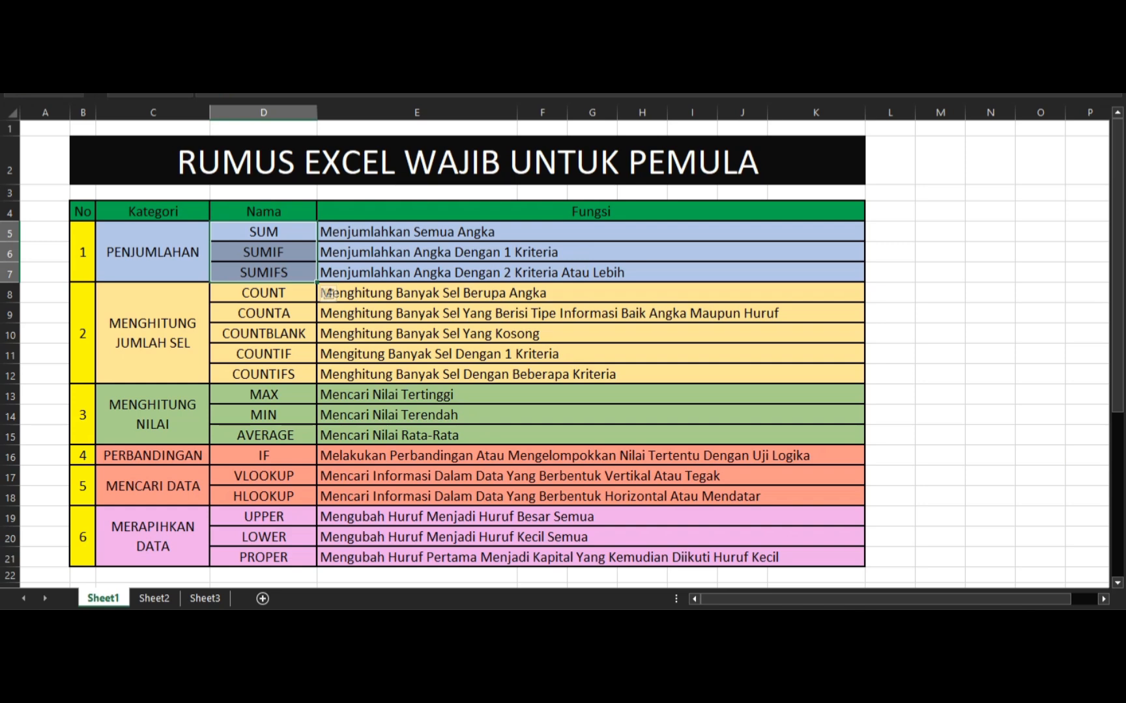
click(153, 333)
key(Right)
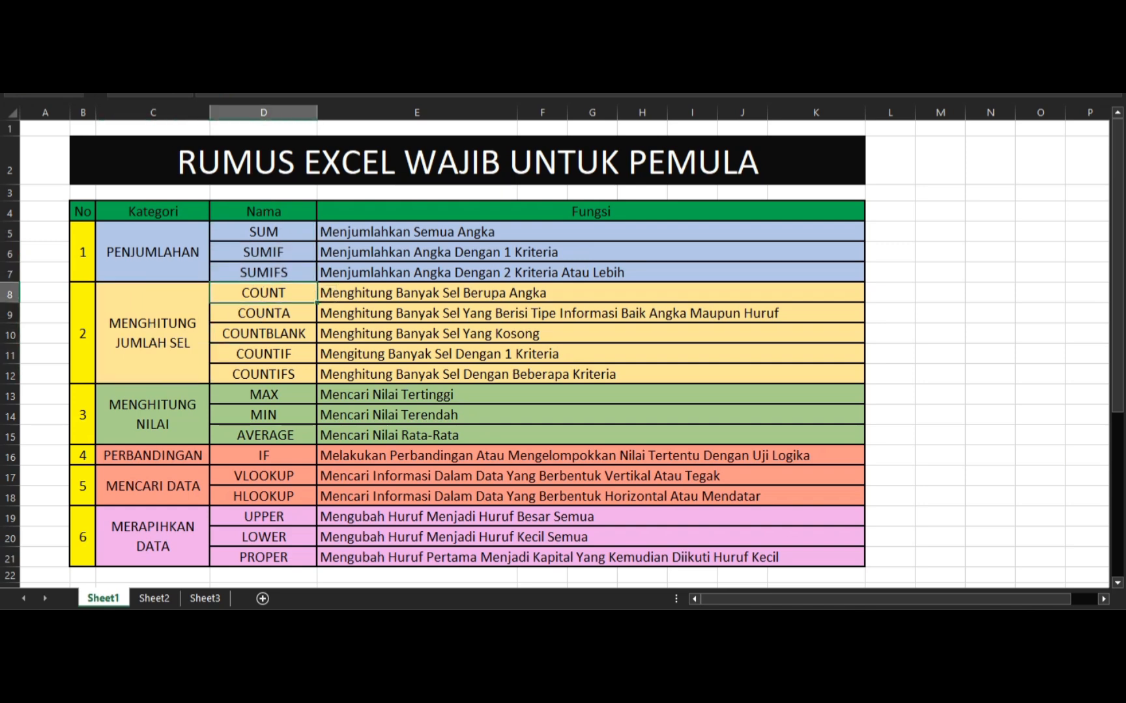
key(shift+Down)
key(shift+Down)
key(shift+Down)
key(shift+Down)
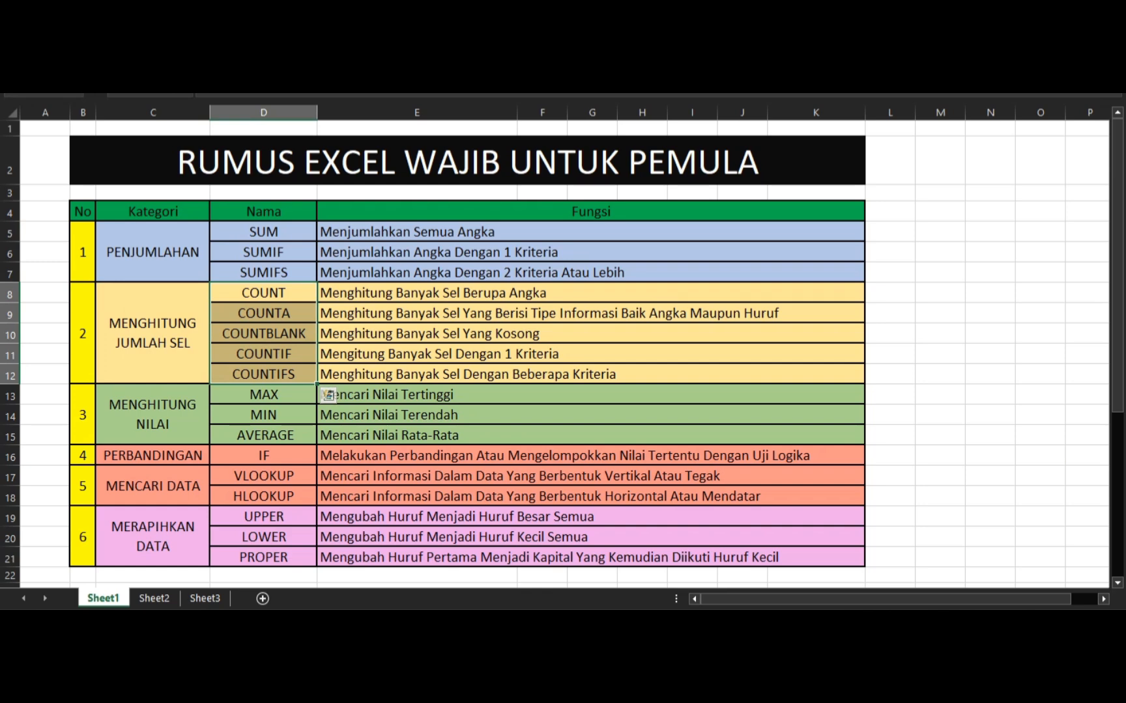
click(153, 333)
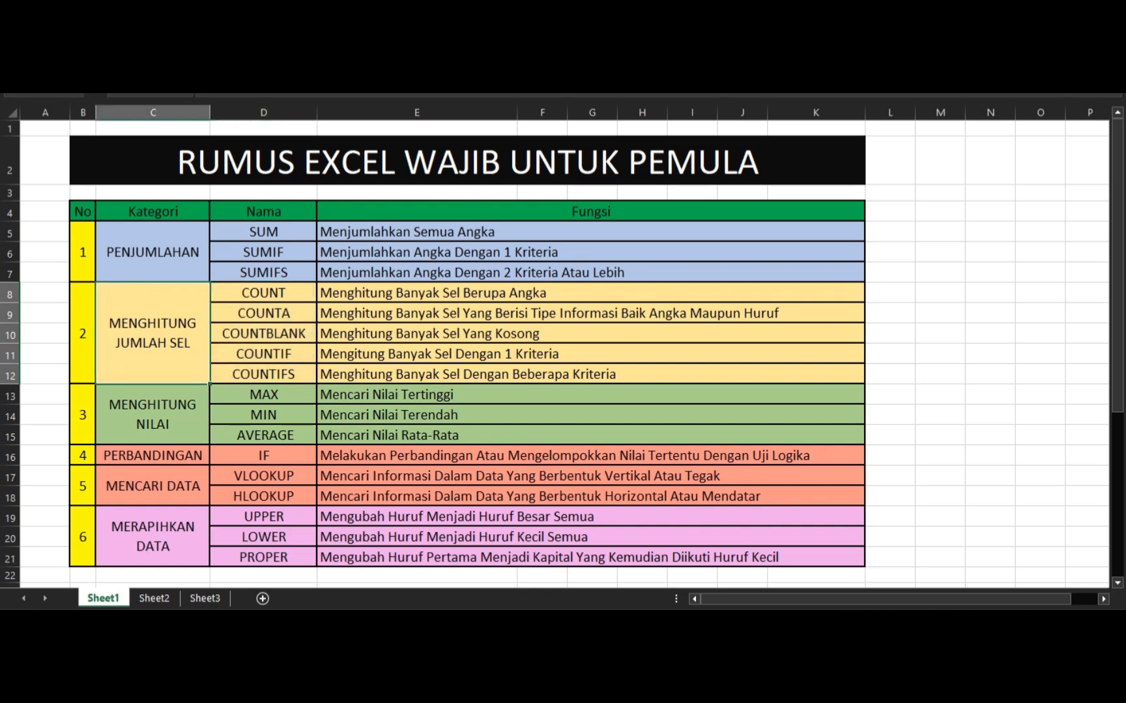
click(264, 293)
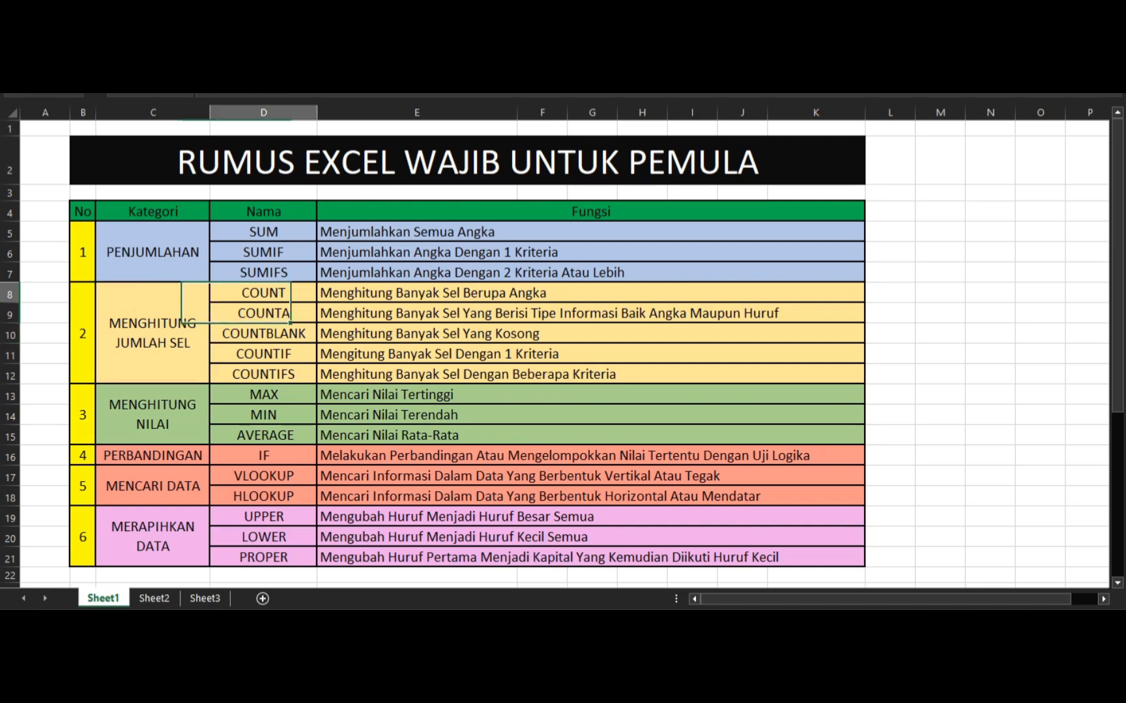
key(shift+Right)
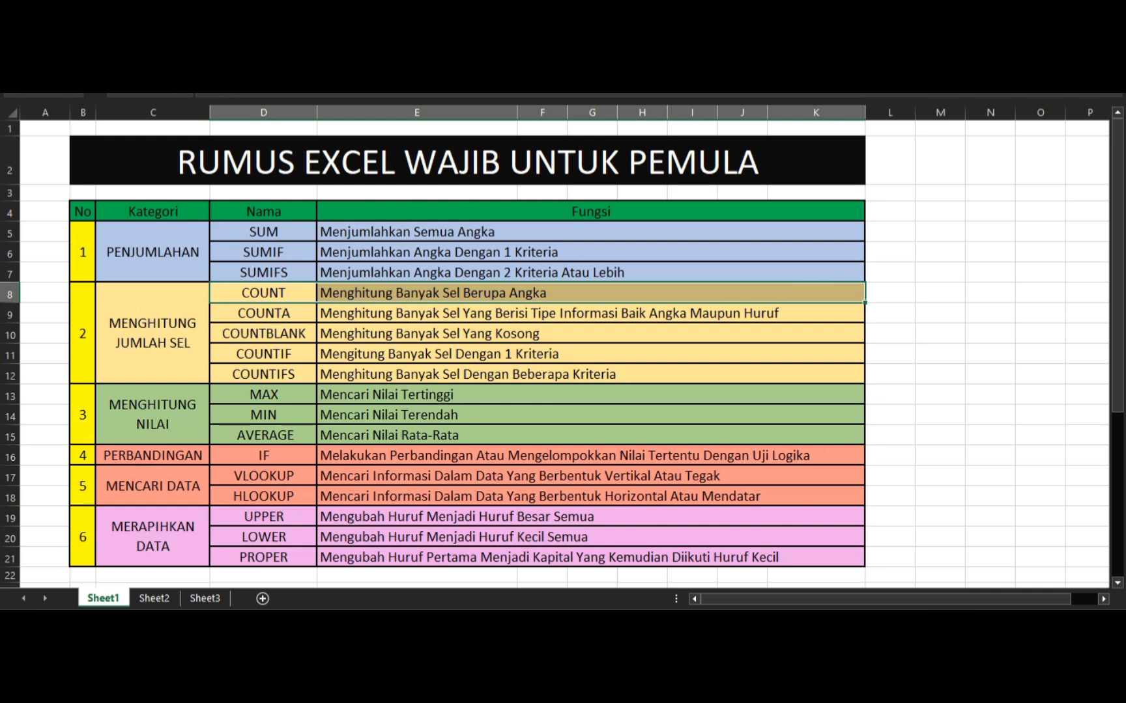
click(263, 313)
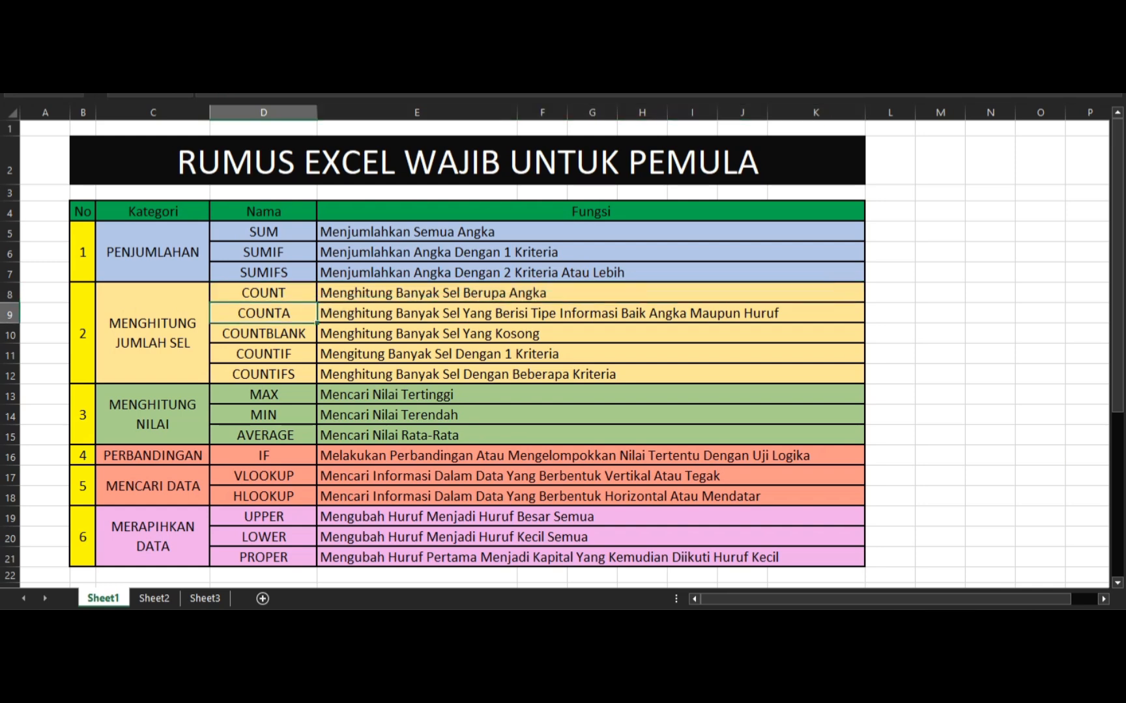
click(263, 293)
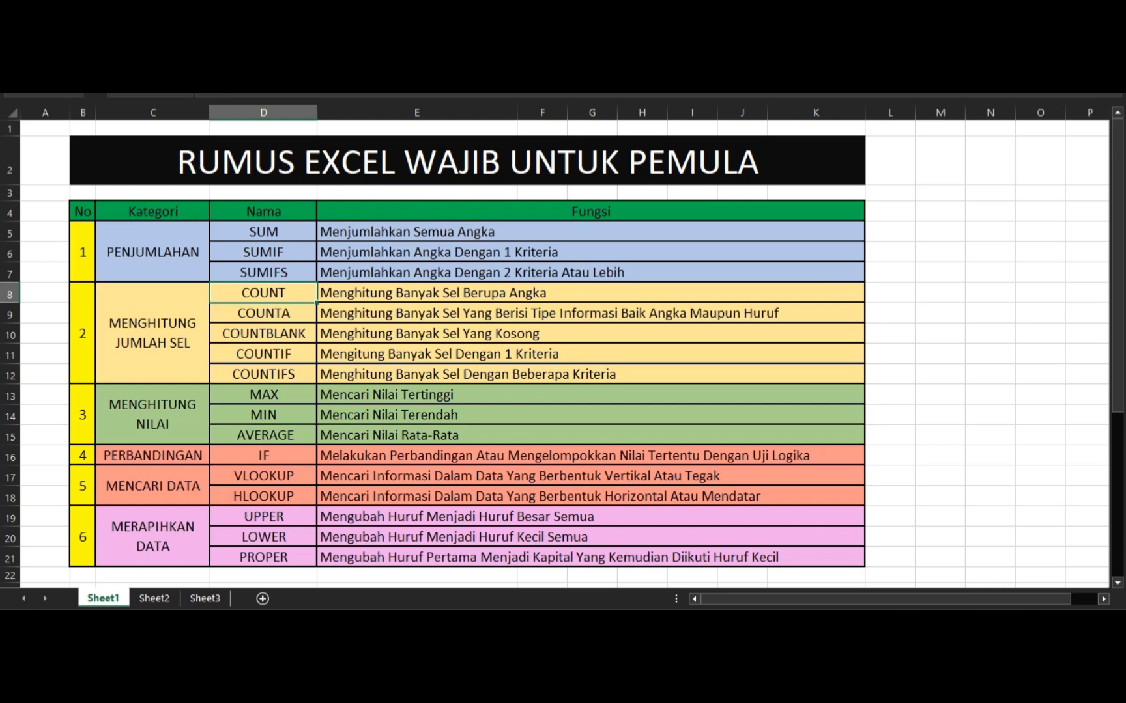
click(204, 598)
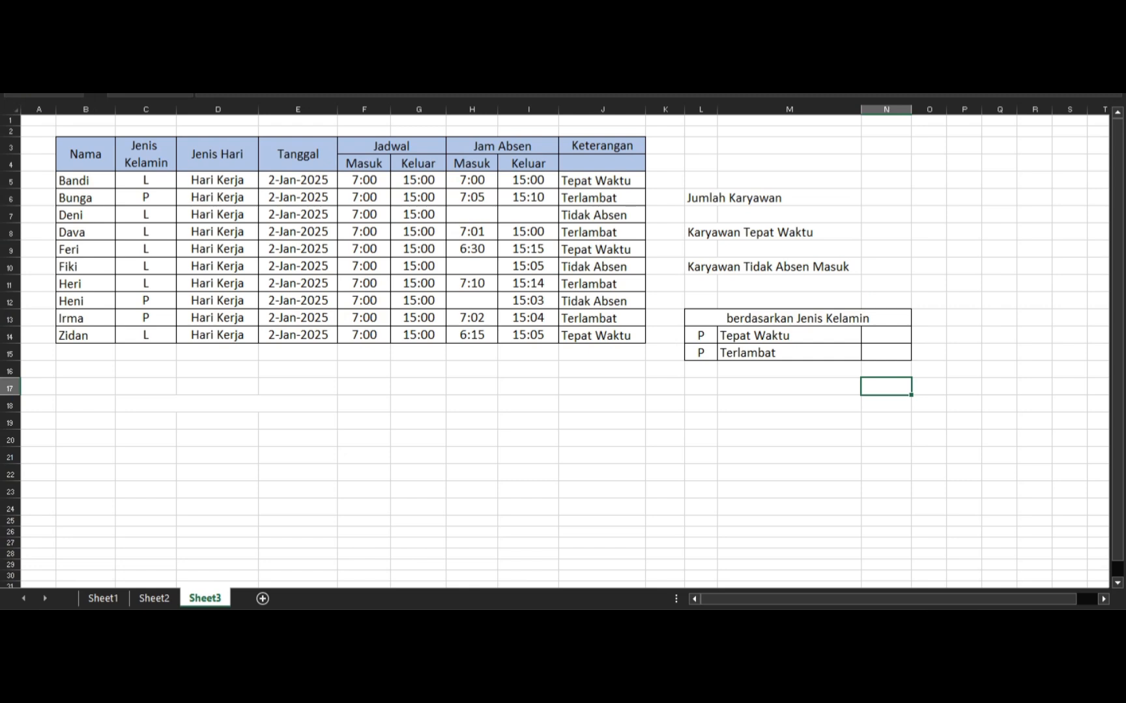
- Calculate Jumlah Karyawan in N6 by counting the scheduled Masuk times with =count(F5:F14)
click(886, 197)
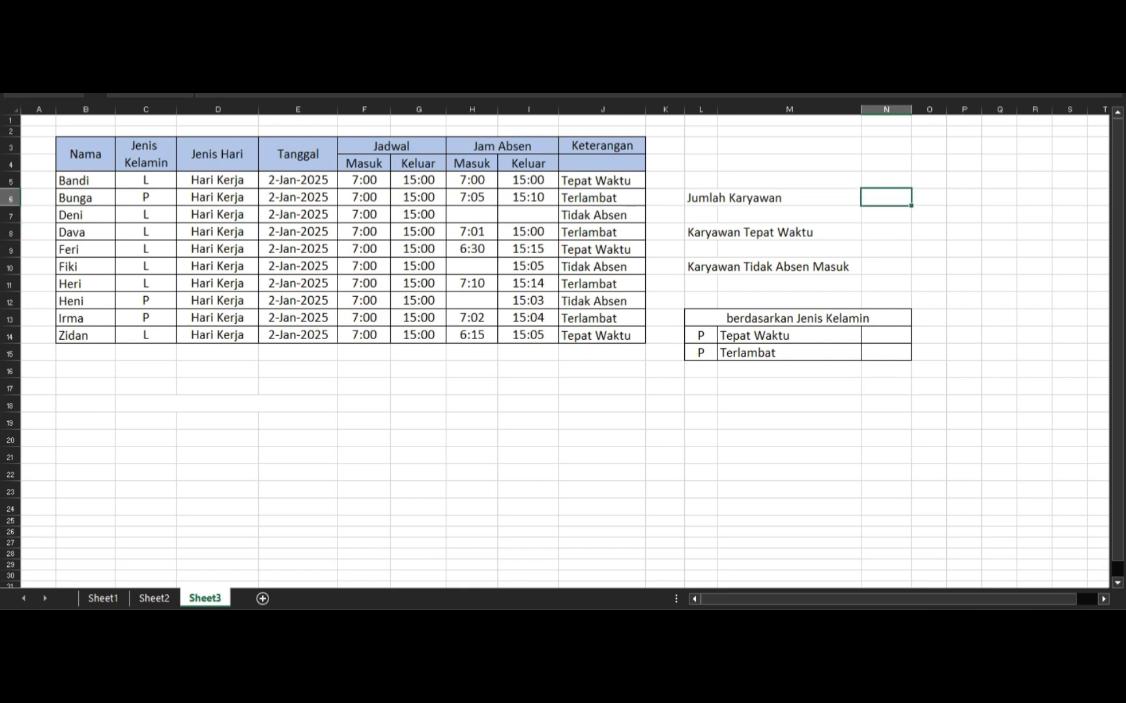
text(=c)
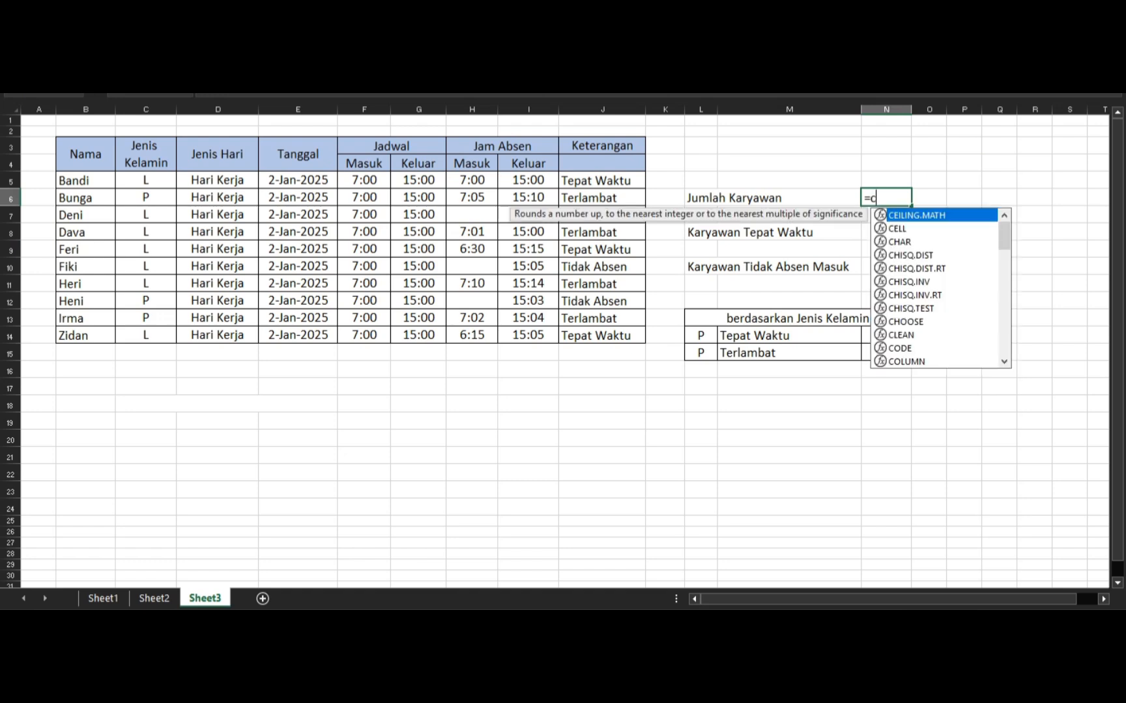
text(ount()
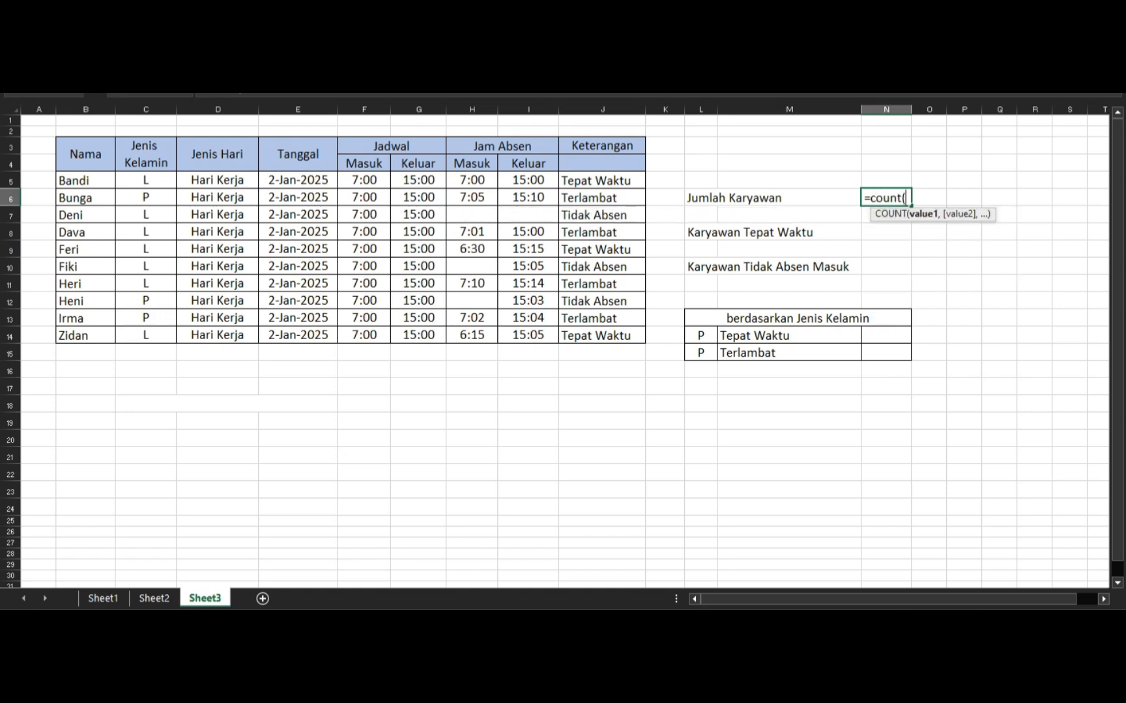
drag(364, 180, 364, 335)
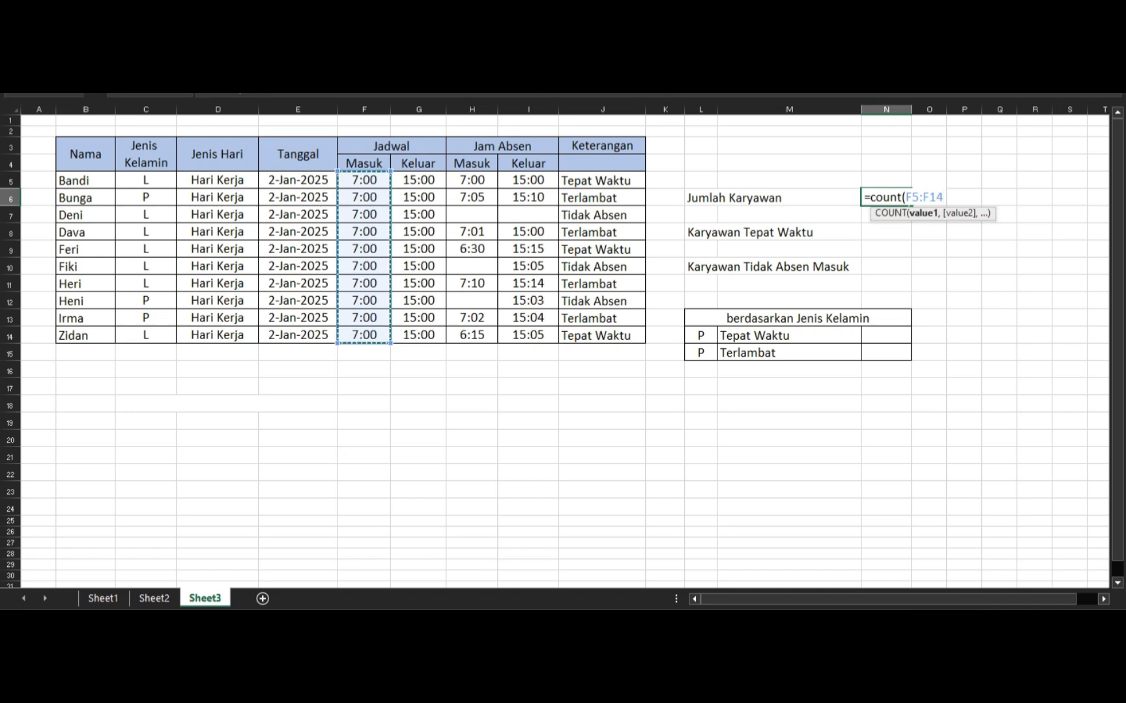
text())
key(Return)
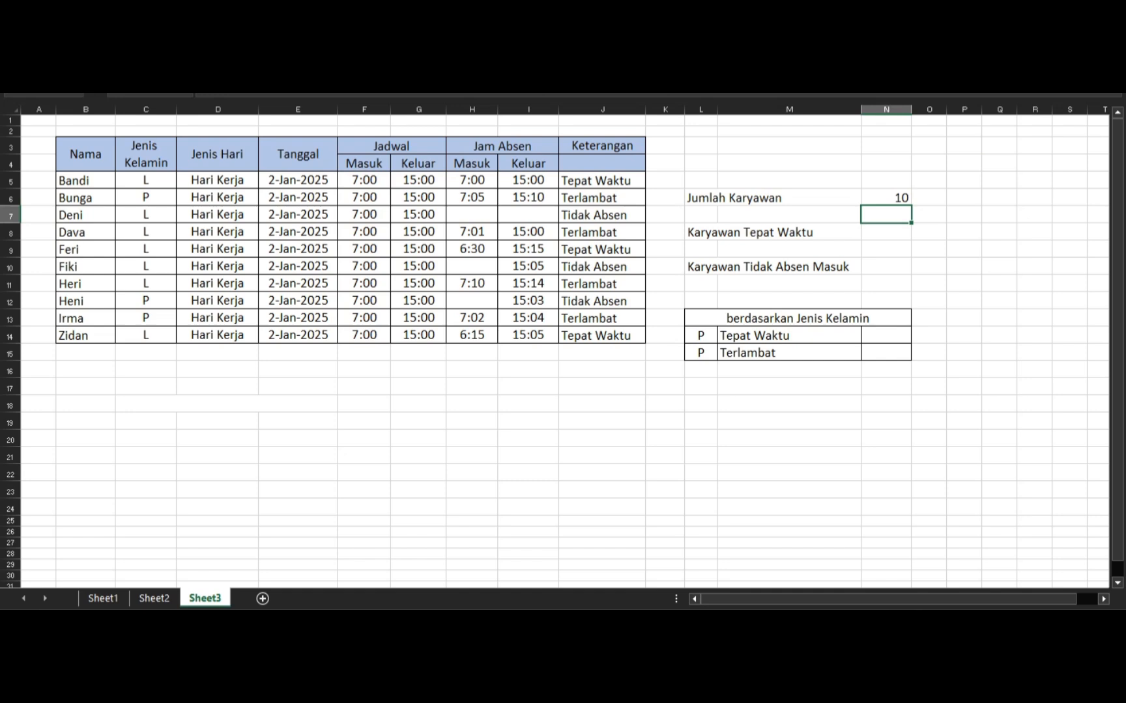
- Clear N6 and try counting the text entries in the Nama column with =count(B5:B14)
click(885, 197)
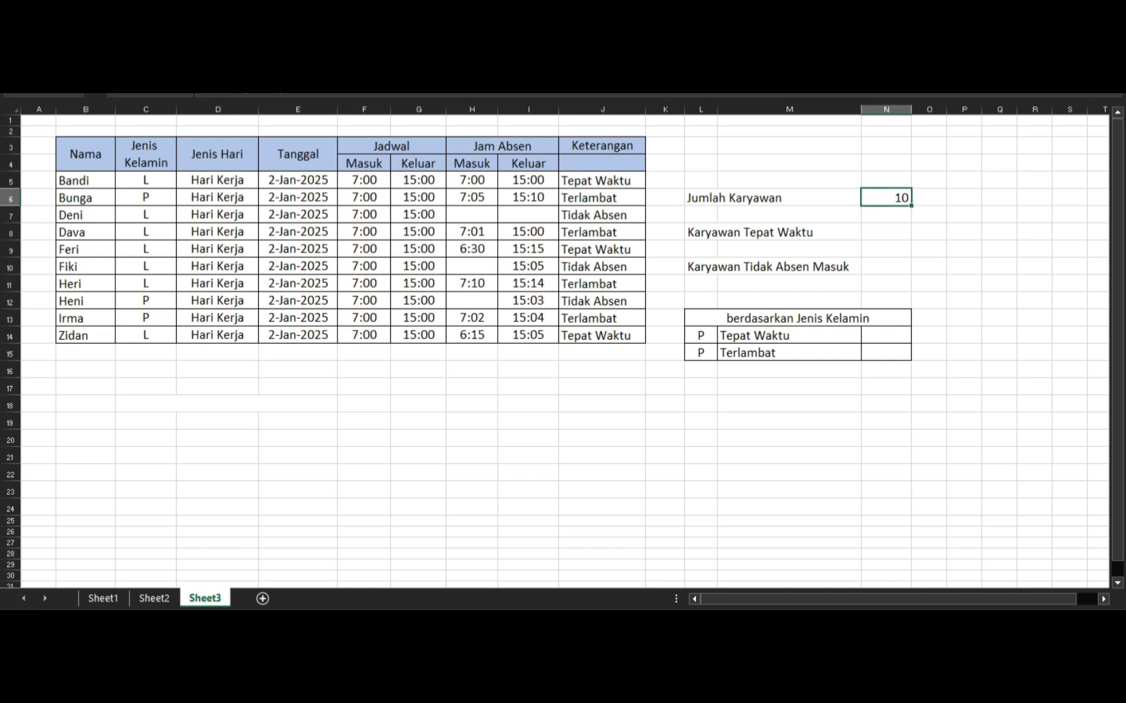
key(Delete)
text(=co)
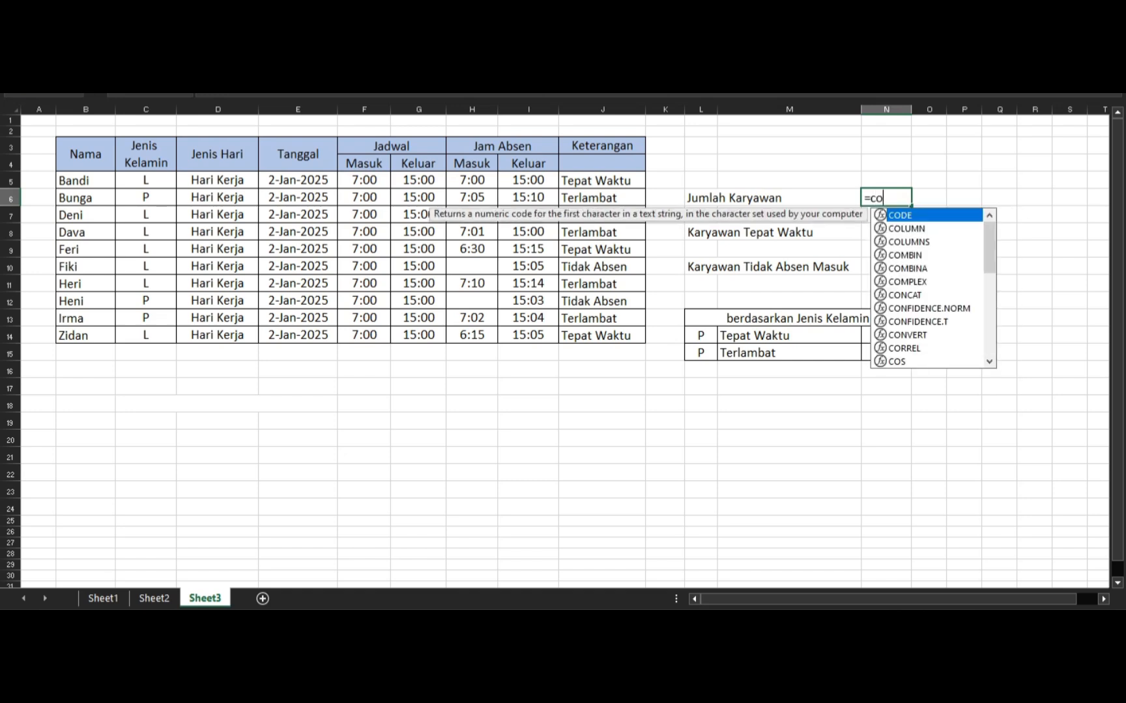
text(unt()
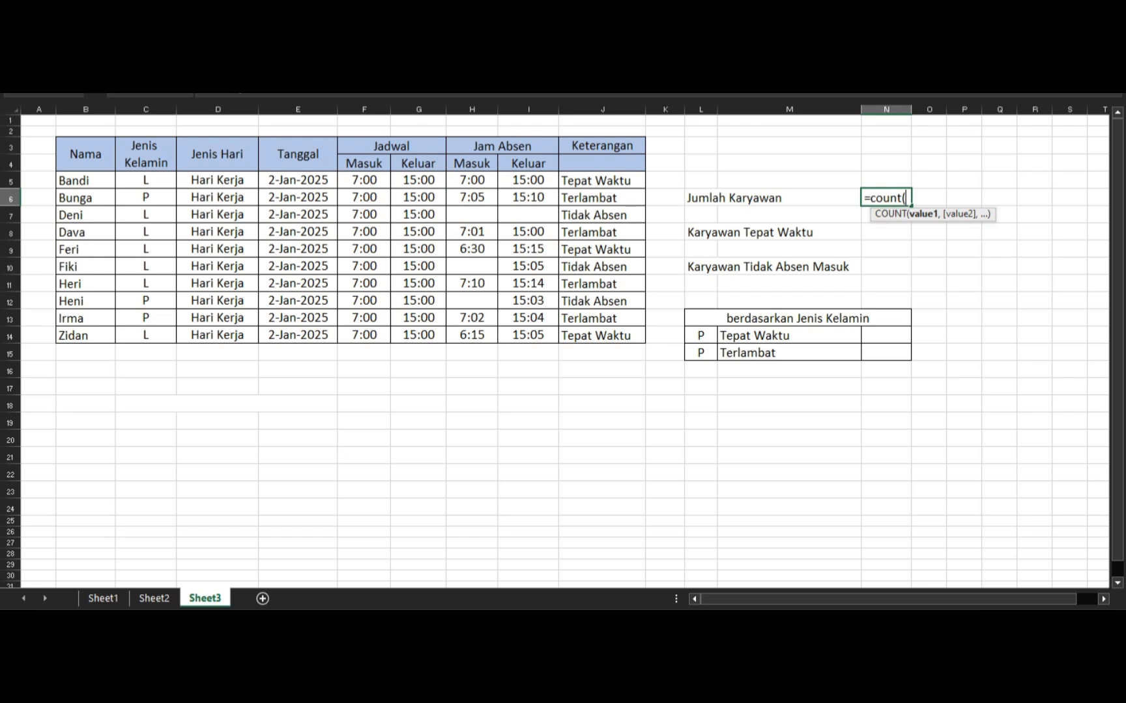
drag(84, 181, 97, 335)
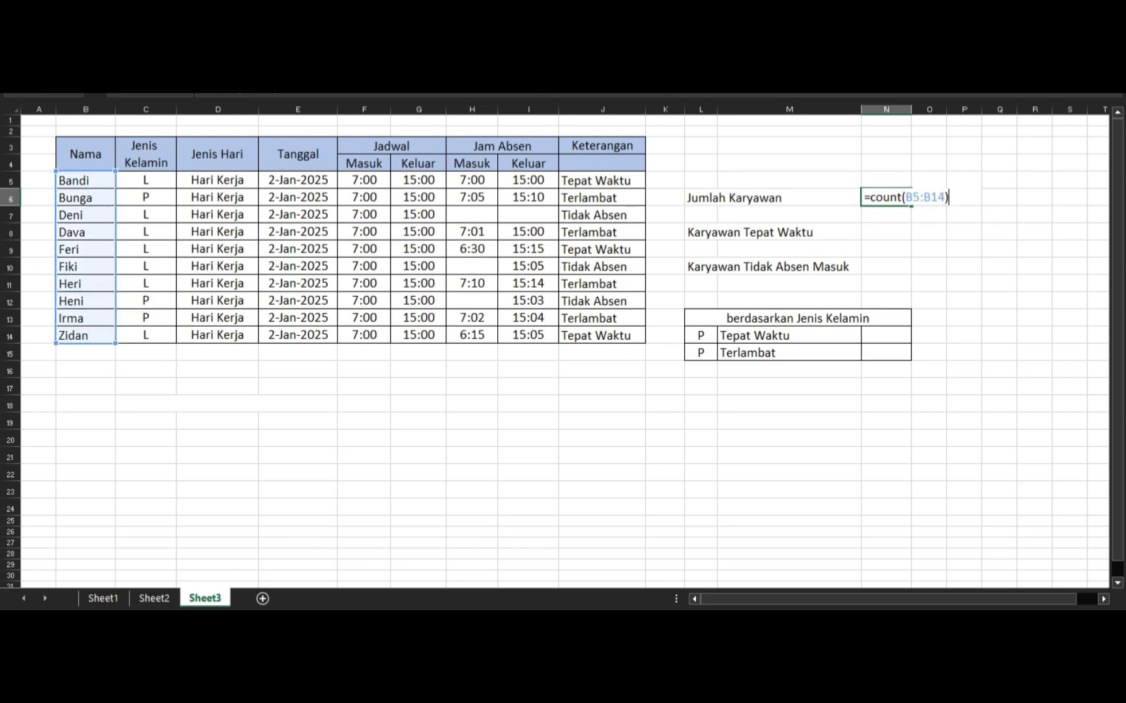
key(Return)
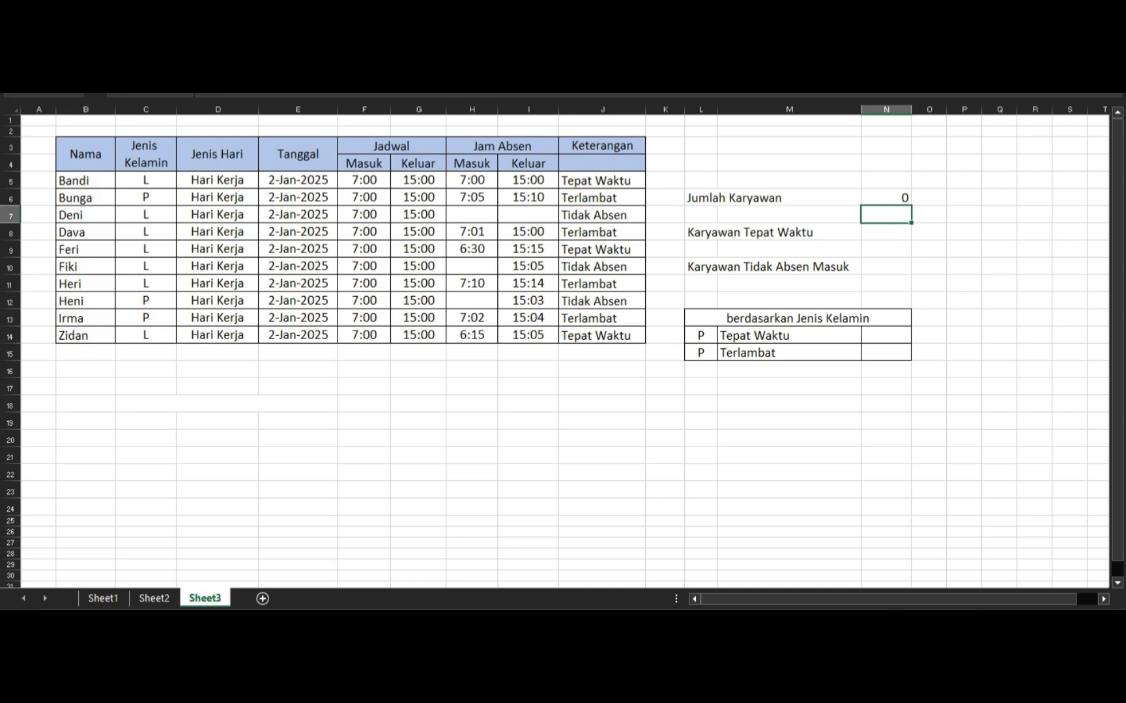
- Replace the Jumlah Karyawan formula in N6 with =counta(B5:B14) to count the filled Nama cells
click(886, 197)
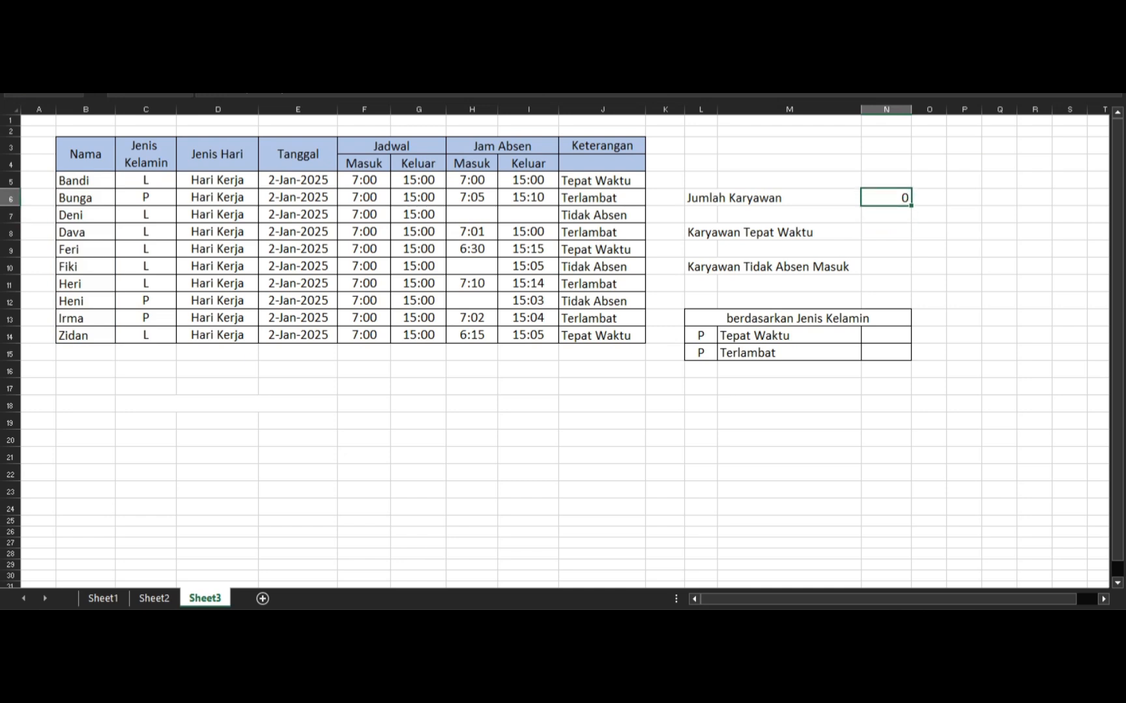
text(=counta)
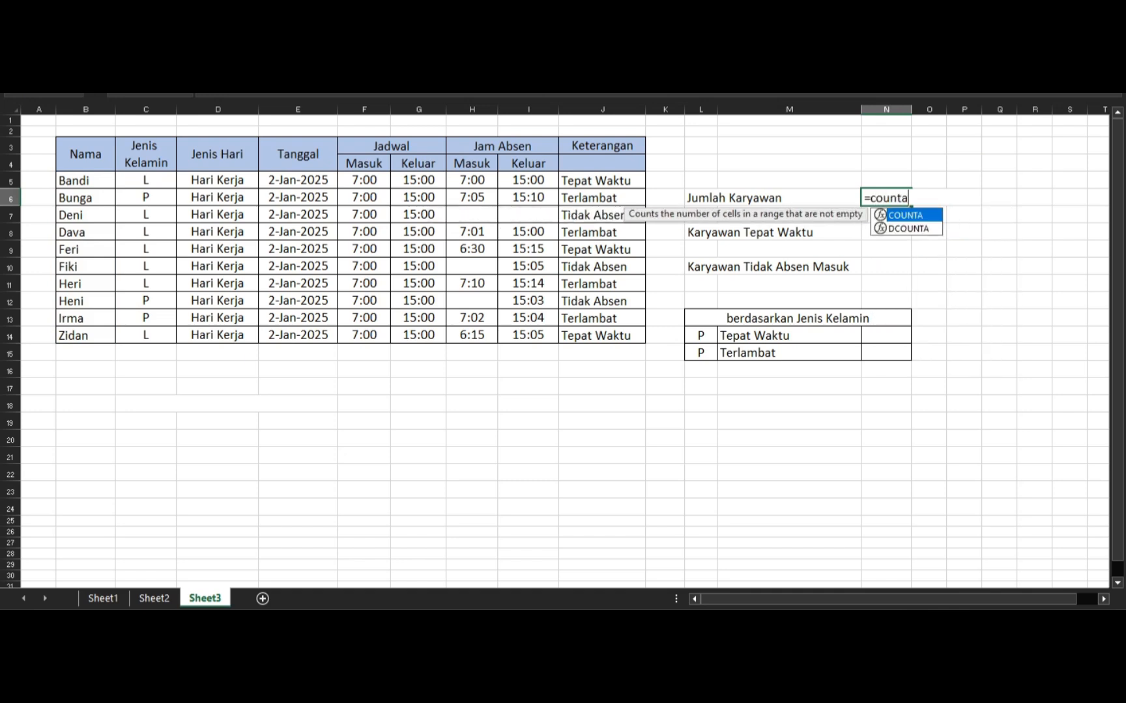
text(()
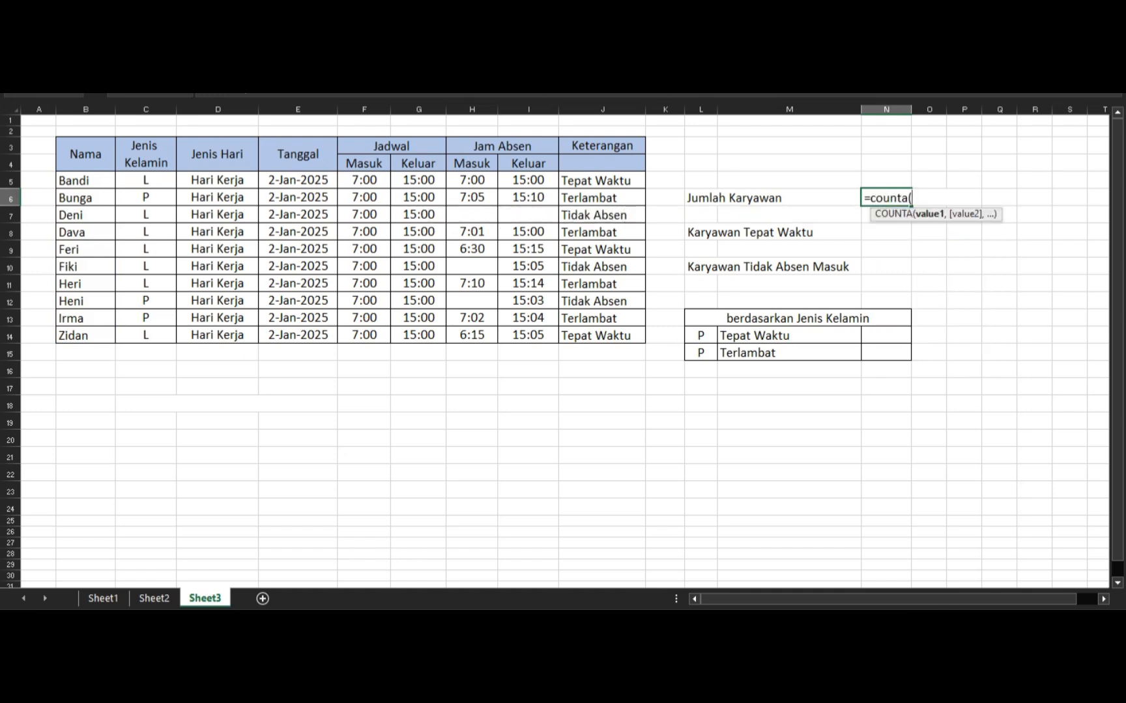
drag(85, 181, 84, 335)
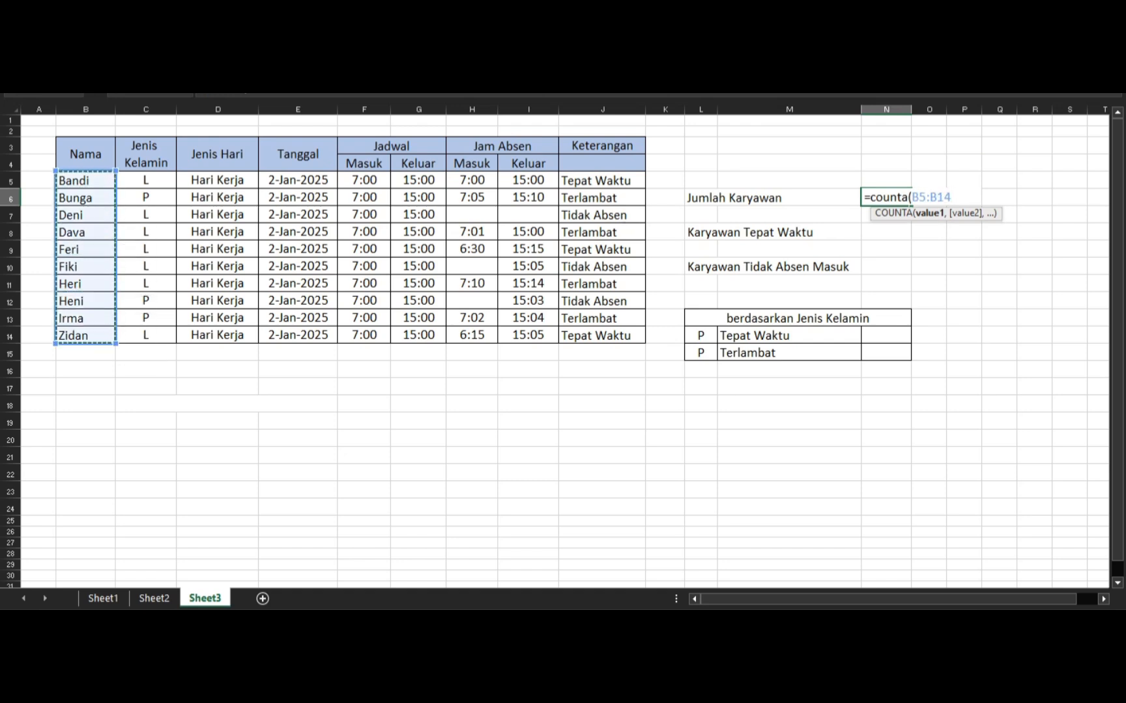
text())
key(Return)
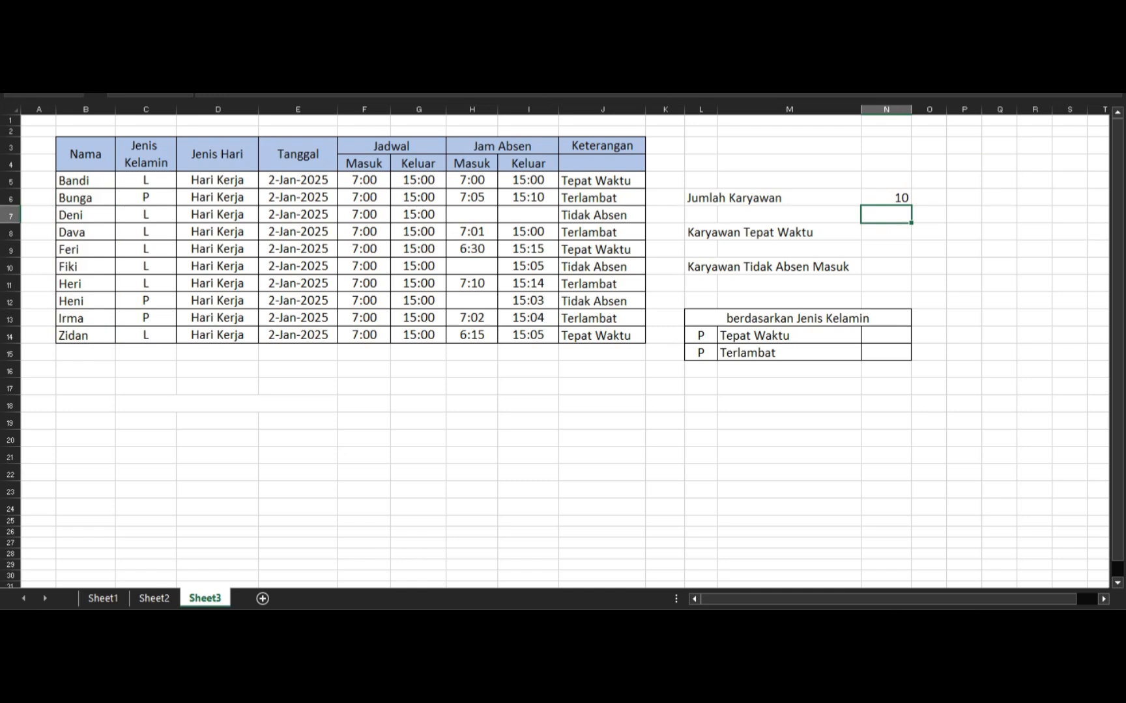
- Calculate Karyawan Tepat Waktu in N8 from the Keterangan column with =countif(J5:J14,"tepat waktu")
click(886, 232)
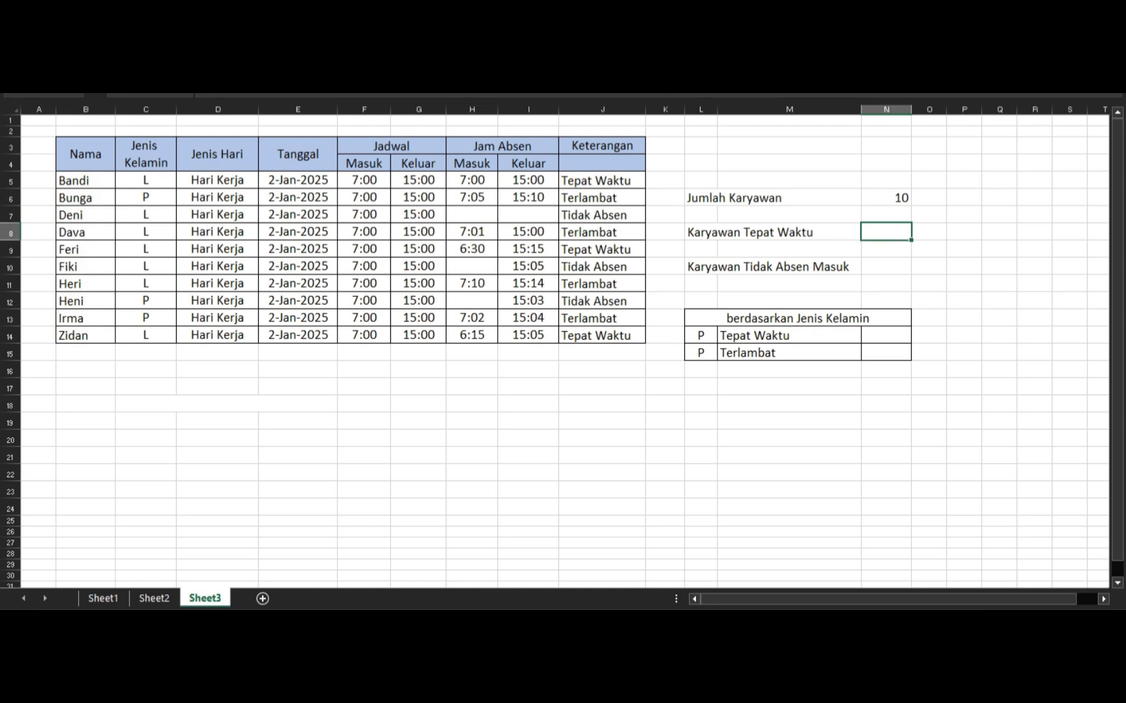
text(=c)
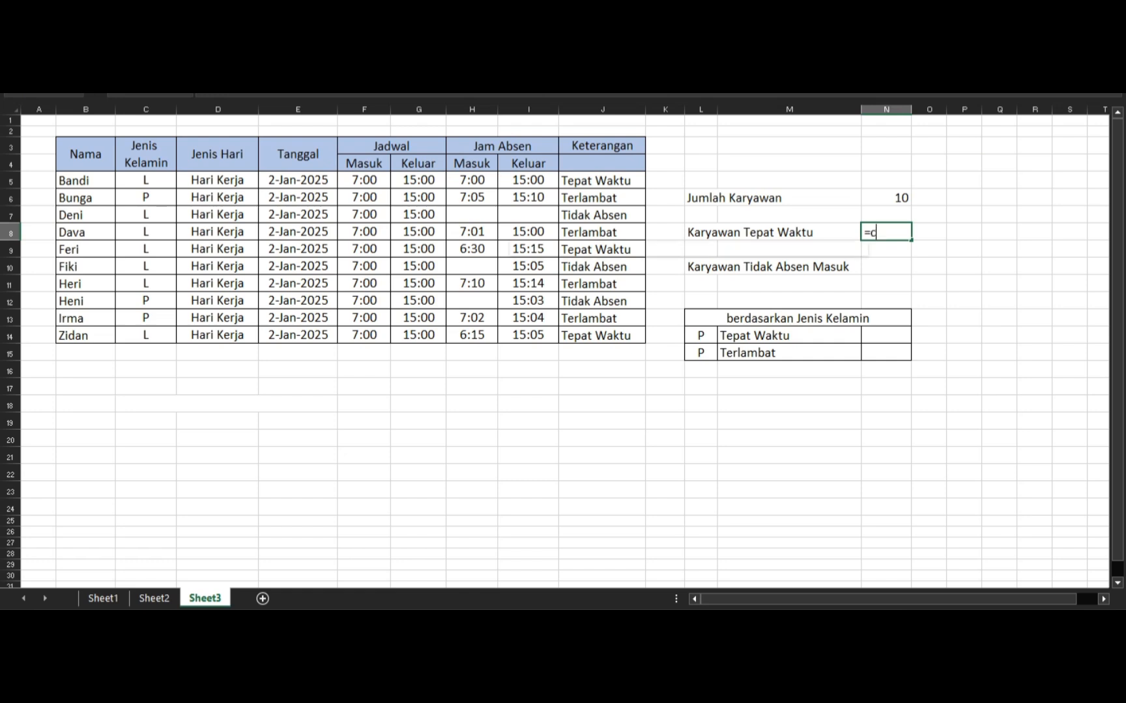
text(ounti)
text(f)
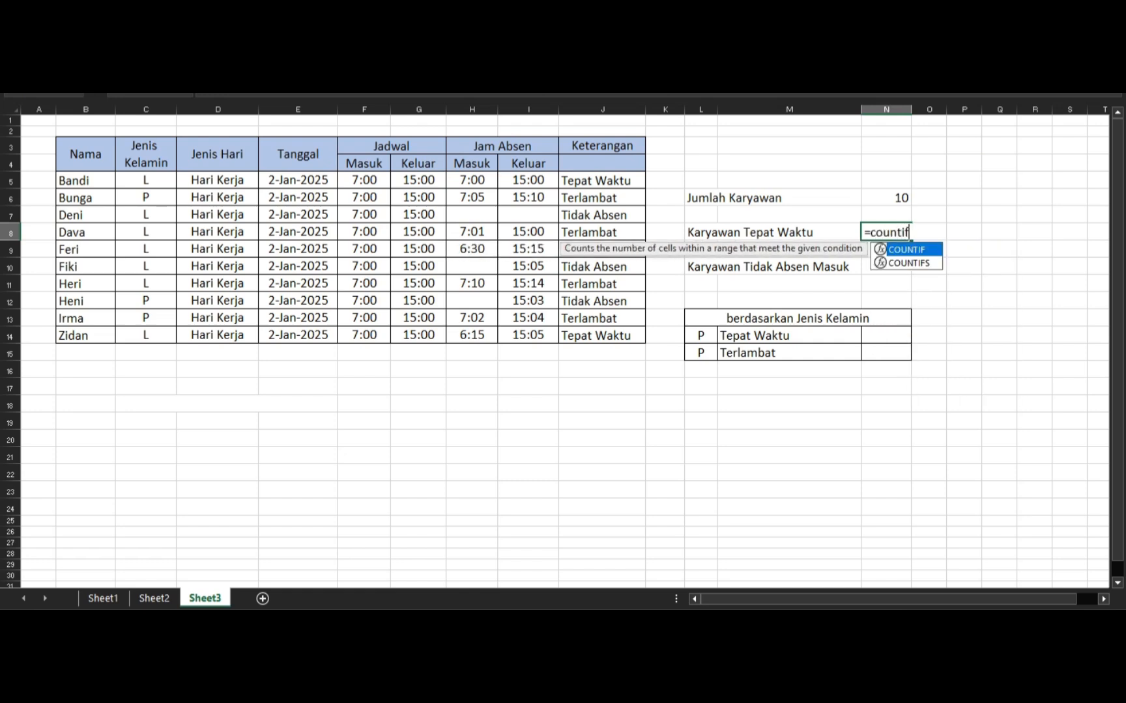
text(()
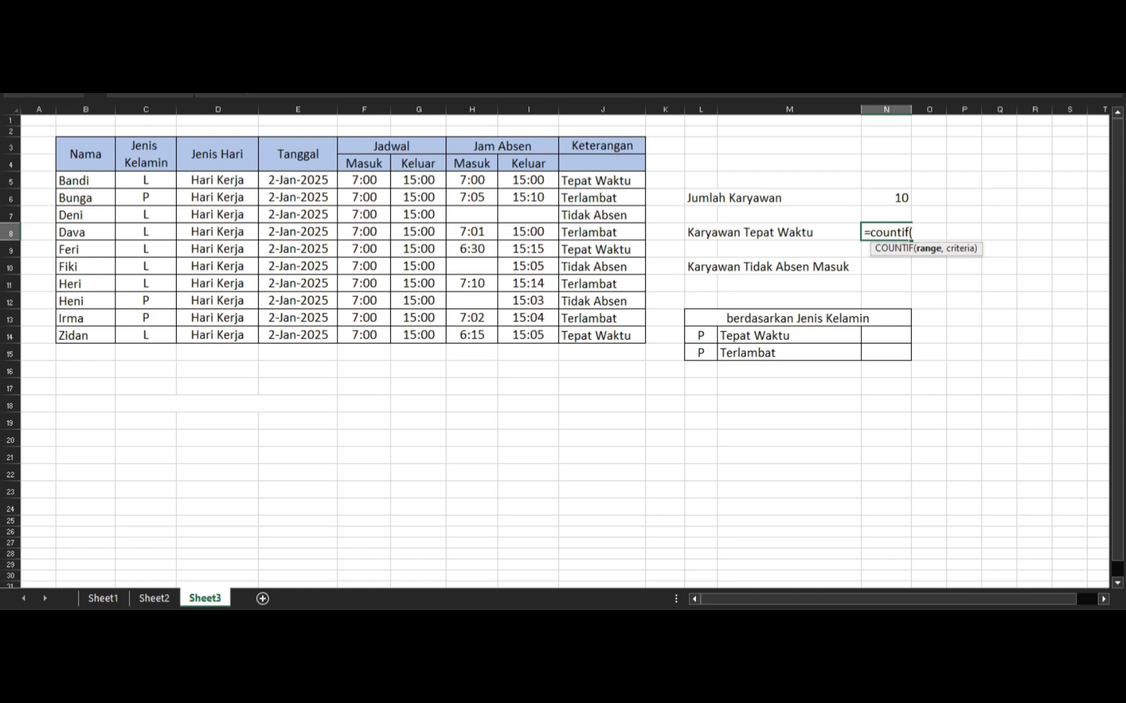
click(601, 181)
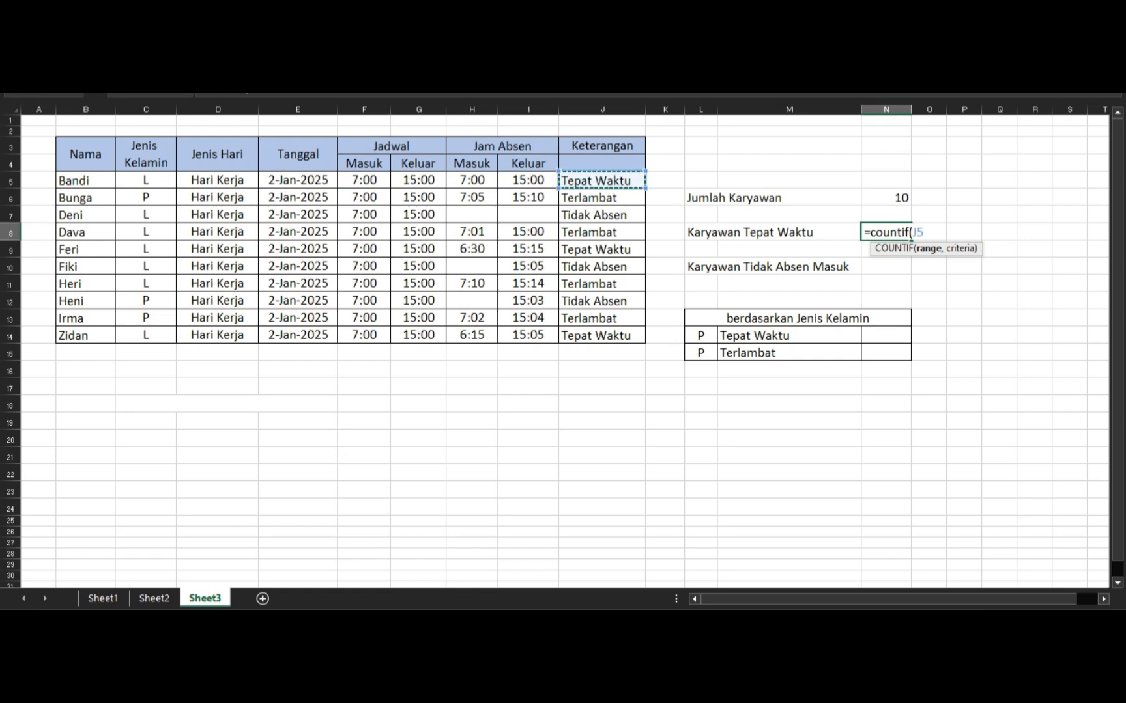
drag(602, 181, 629, 336)
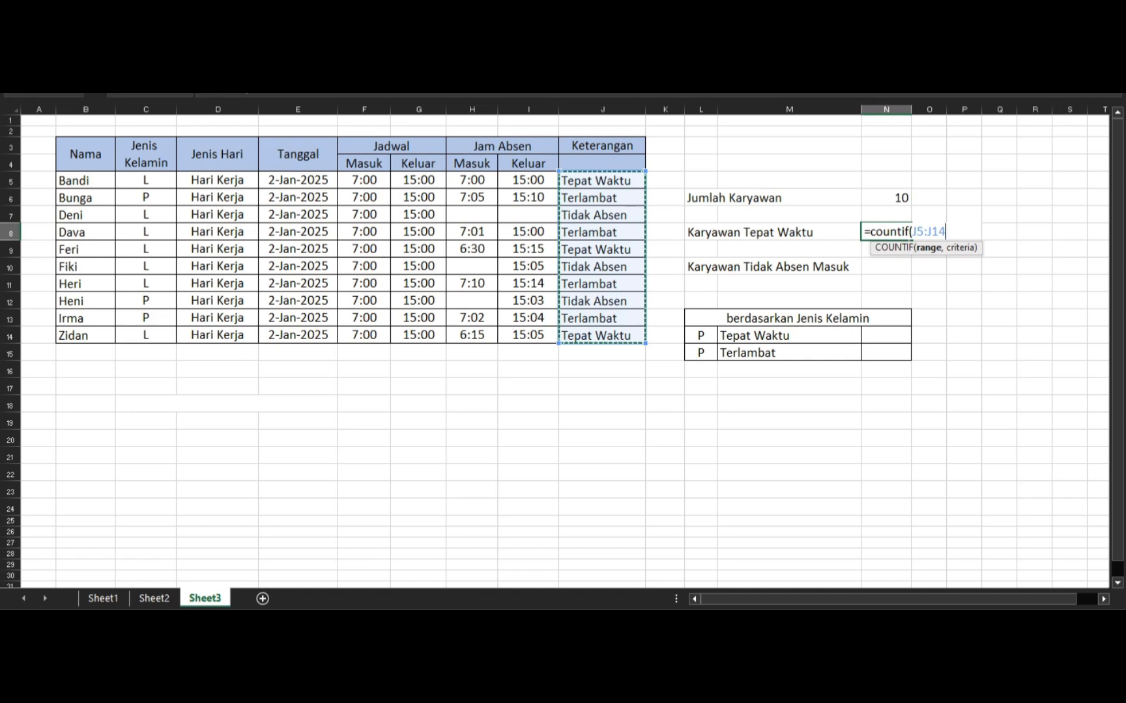
text(,)
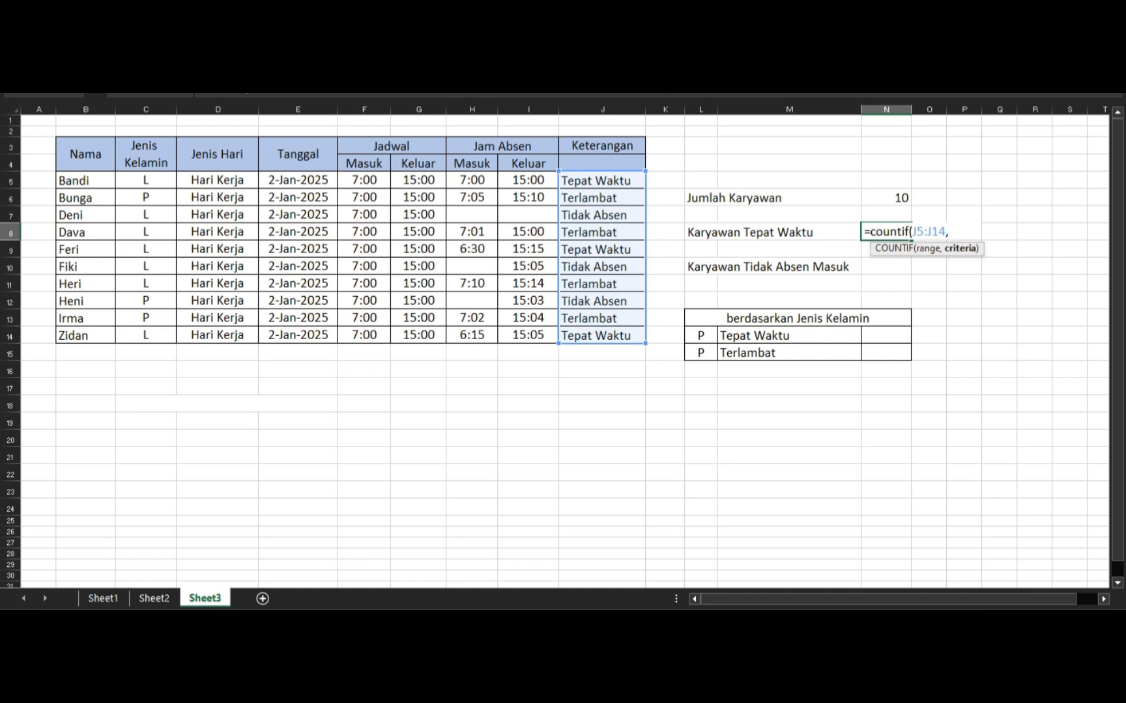
text("tepat waktu"))
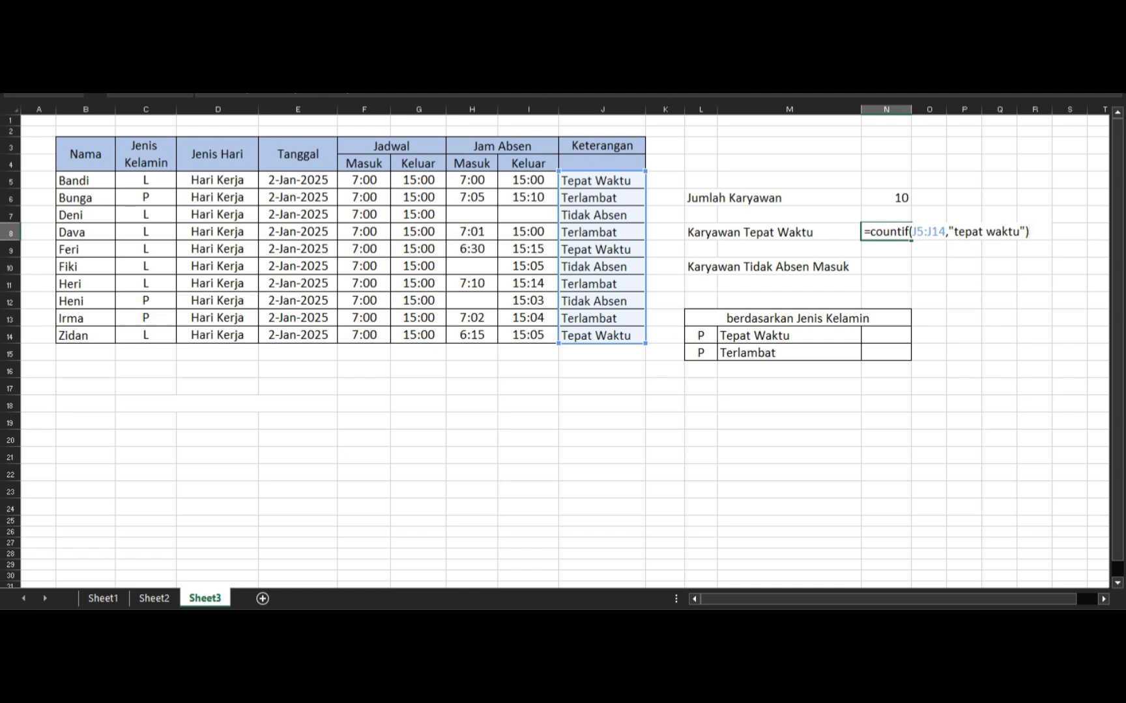
key(Return)
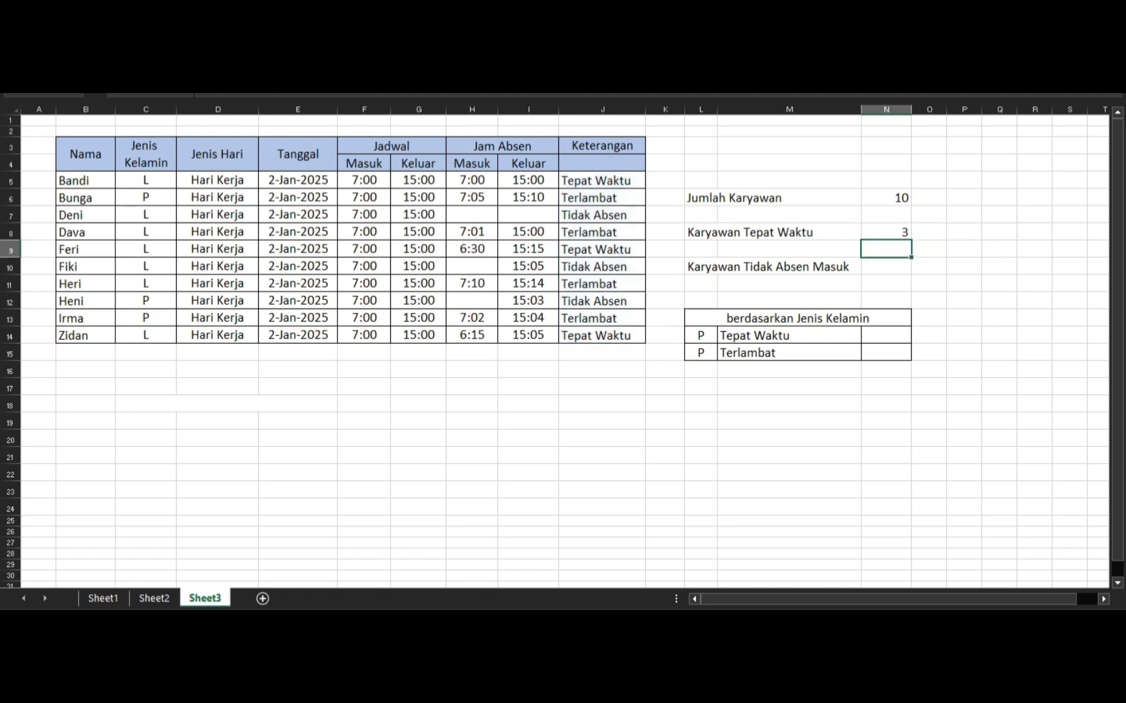
click(885, 232)
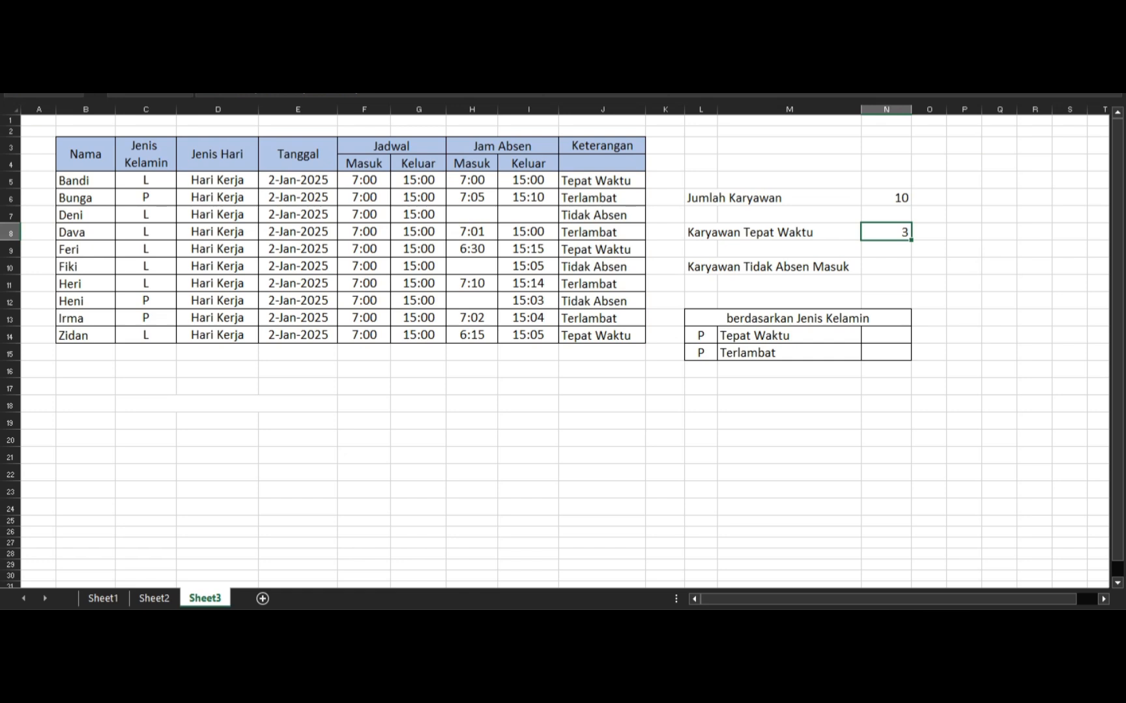
- Check the Tepat Waktu entries in the Keterangan column against the Karyawan Tepat Waktu count
click(602, 180)
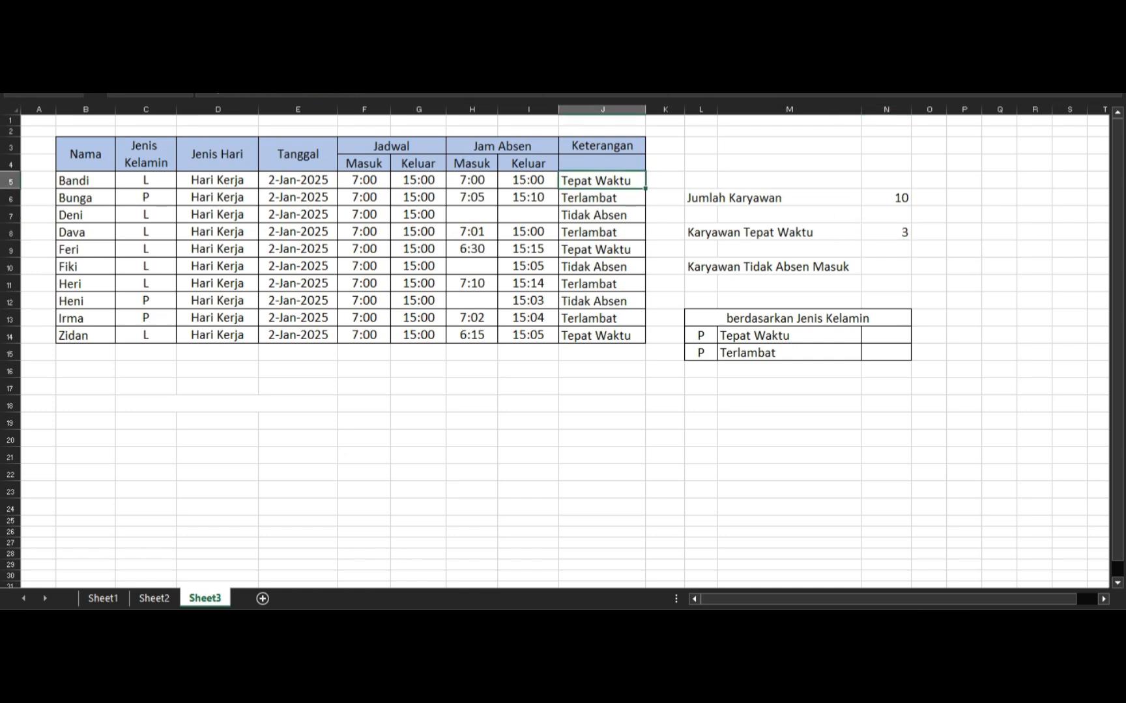
click(601, 249)
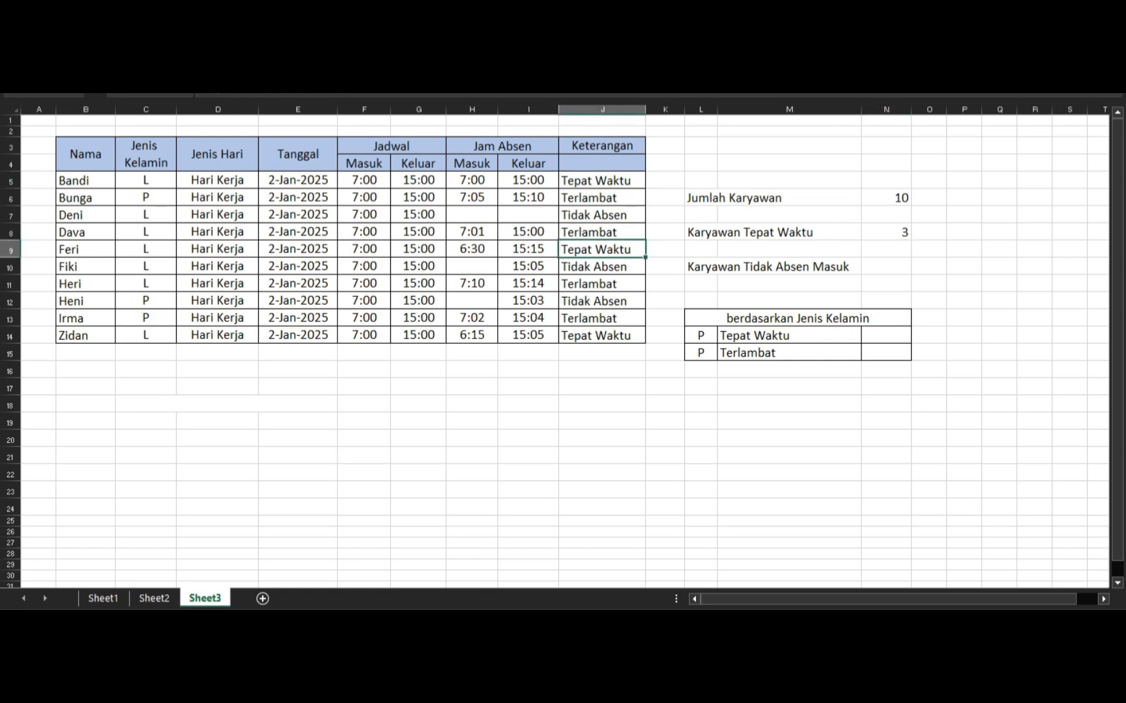
click(602, 335)
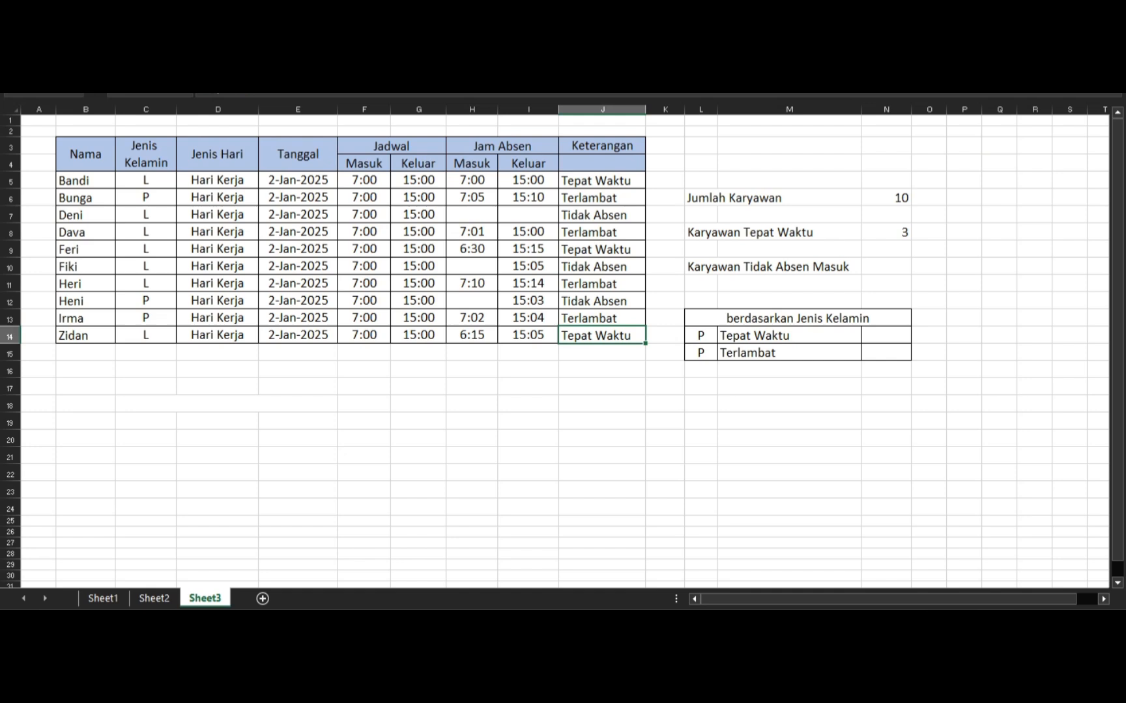
- Calculate Karyawan Tidak Absen Masuk in N10 by counting the empty Jam Absen Masuk cells with =countblank(H5:H14)
click(886, 266)
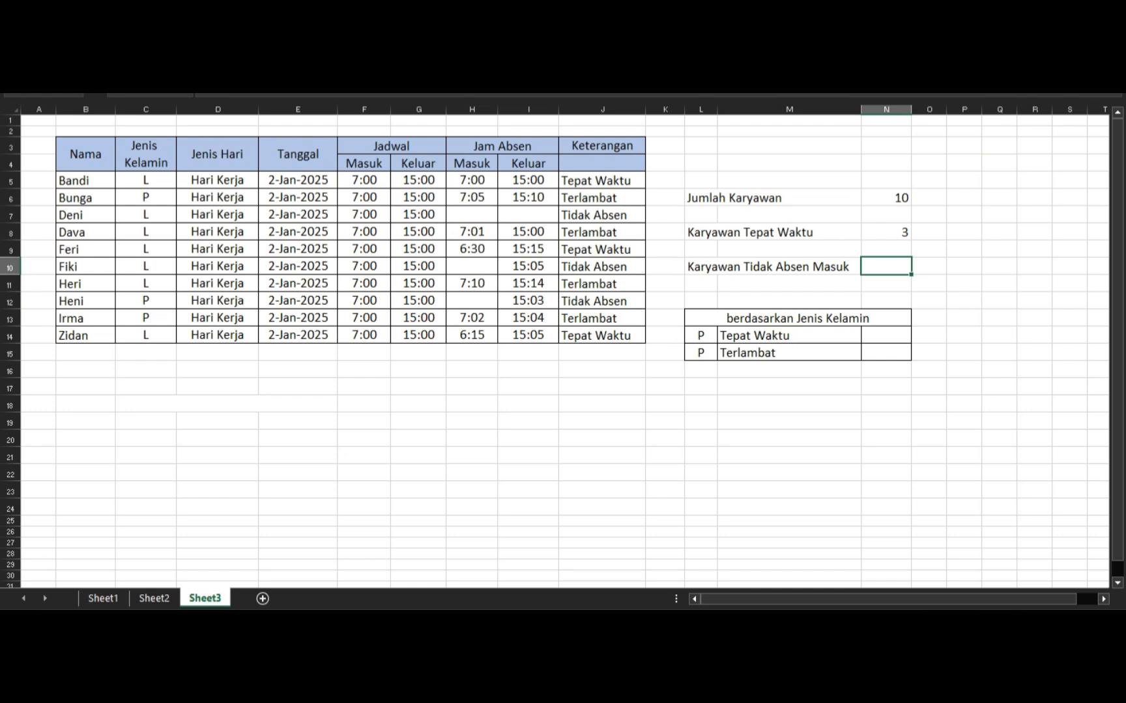
click(472, 215)
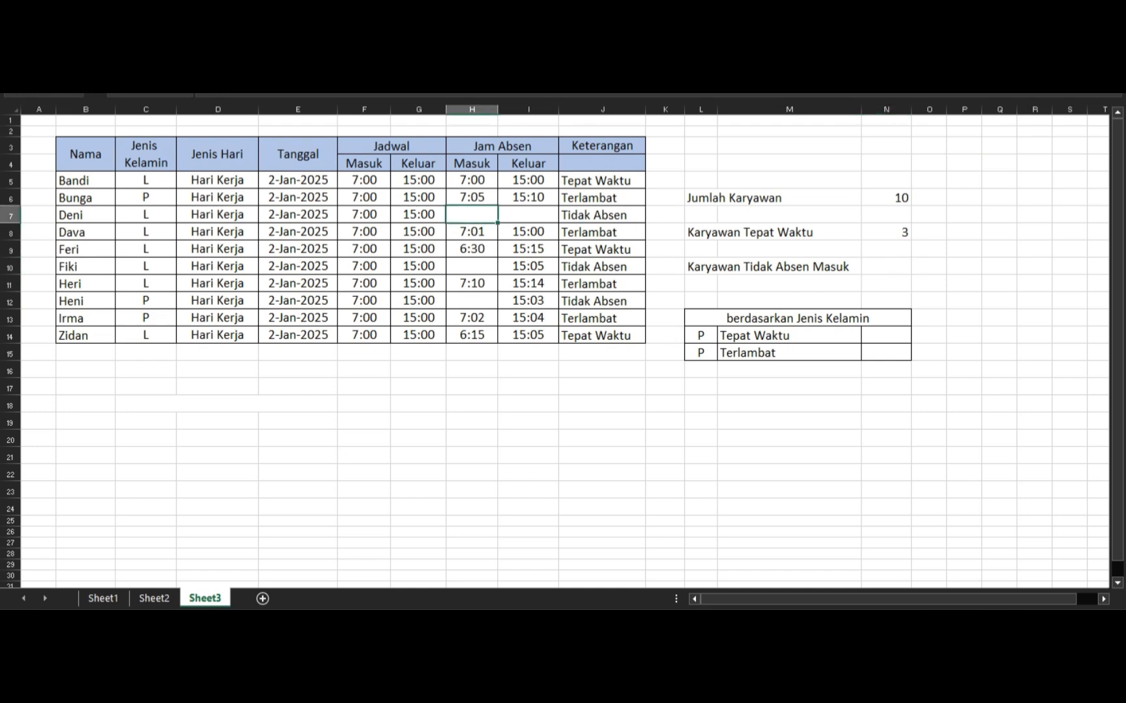
click(528, 215)
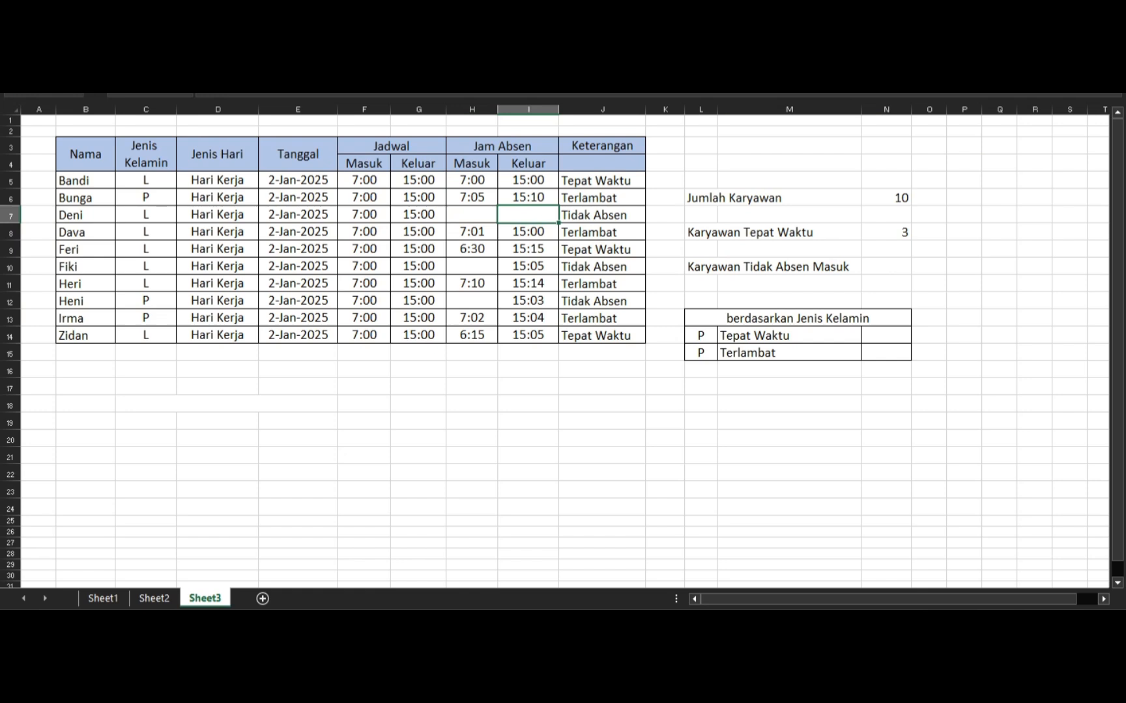
click(472, 267)
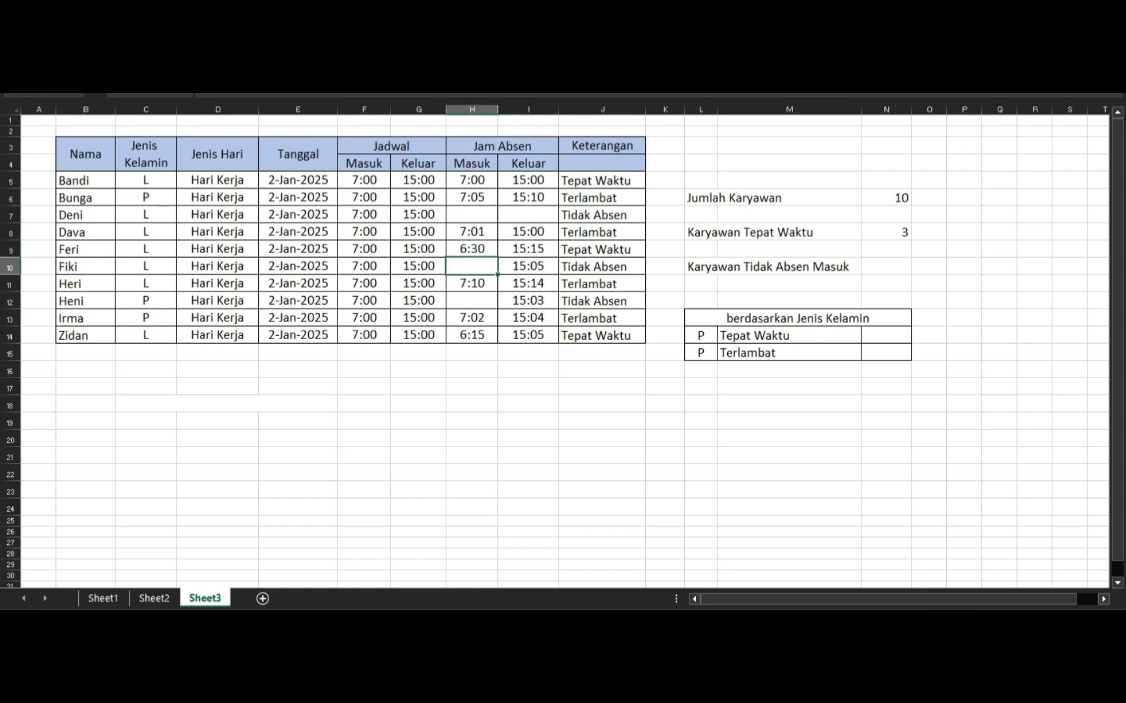
click(886, 266)
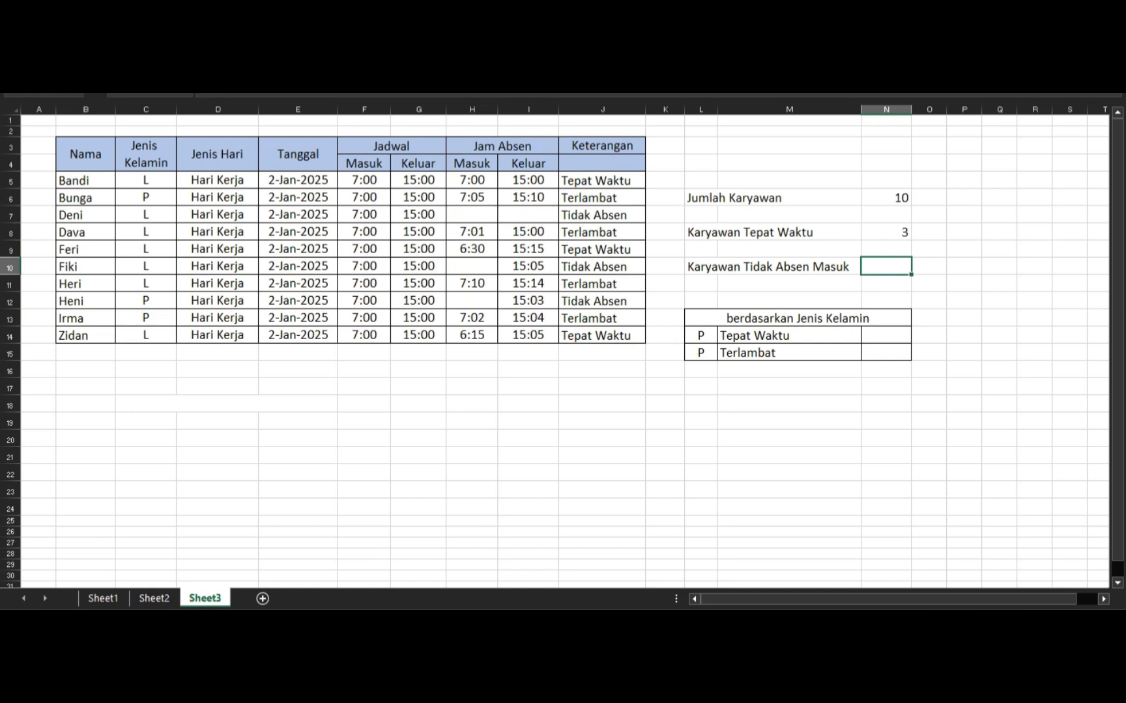
text(=co)
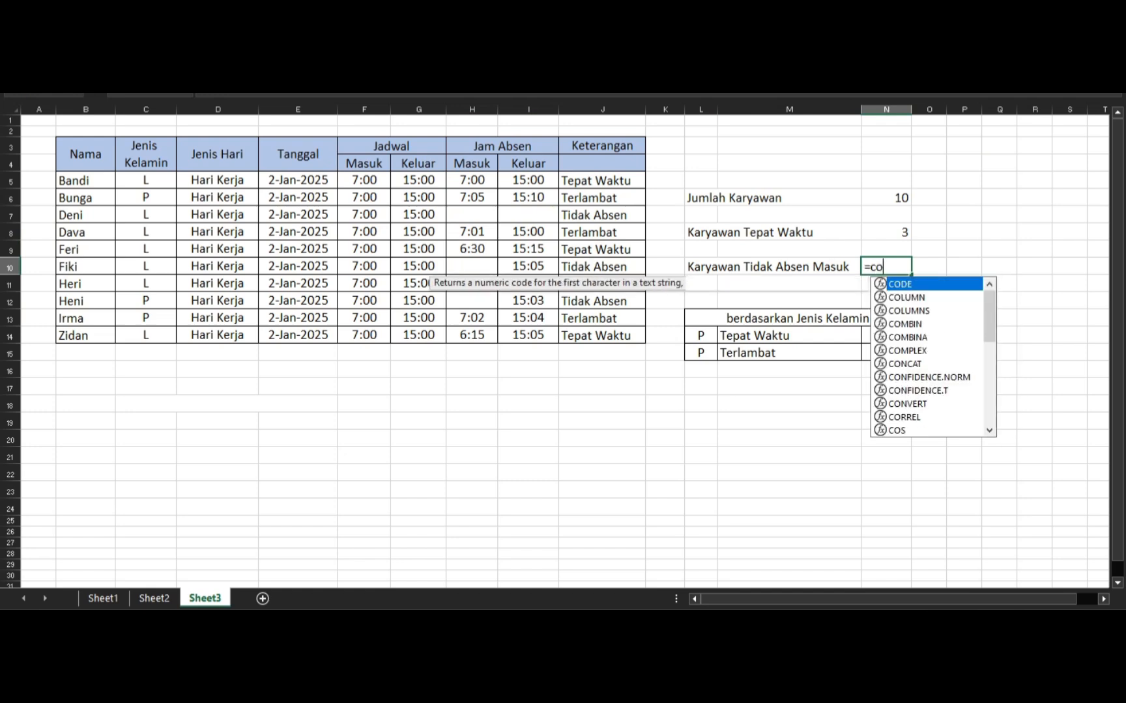
text(untblan)
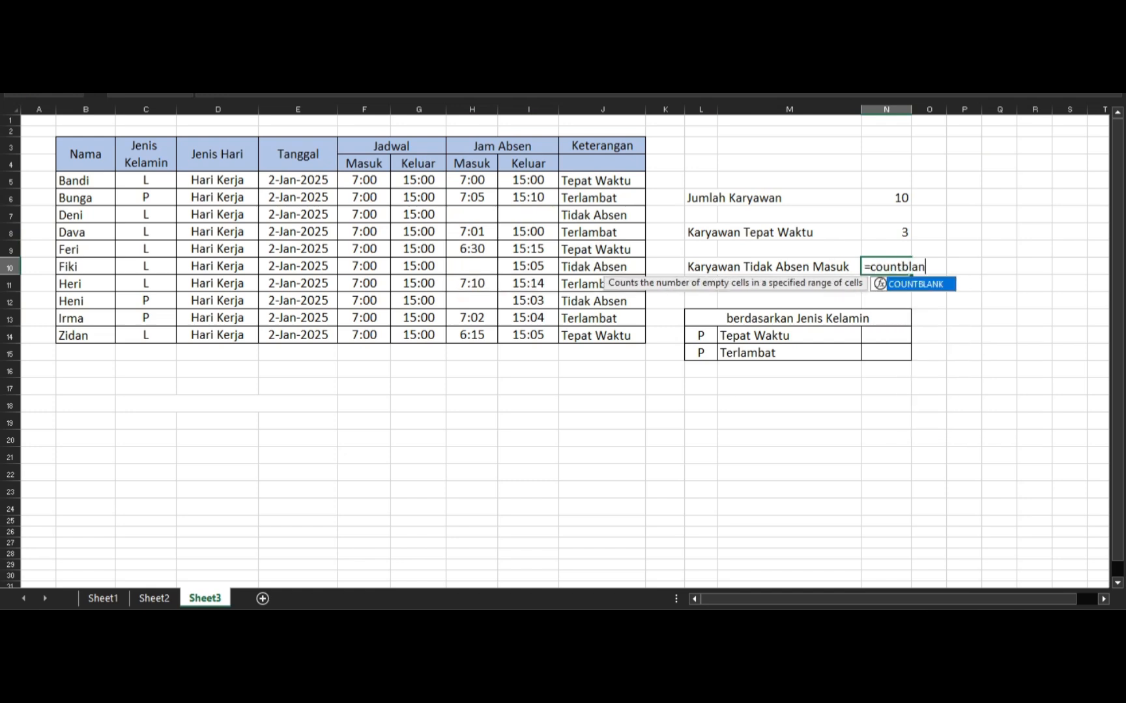
text(k()
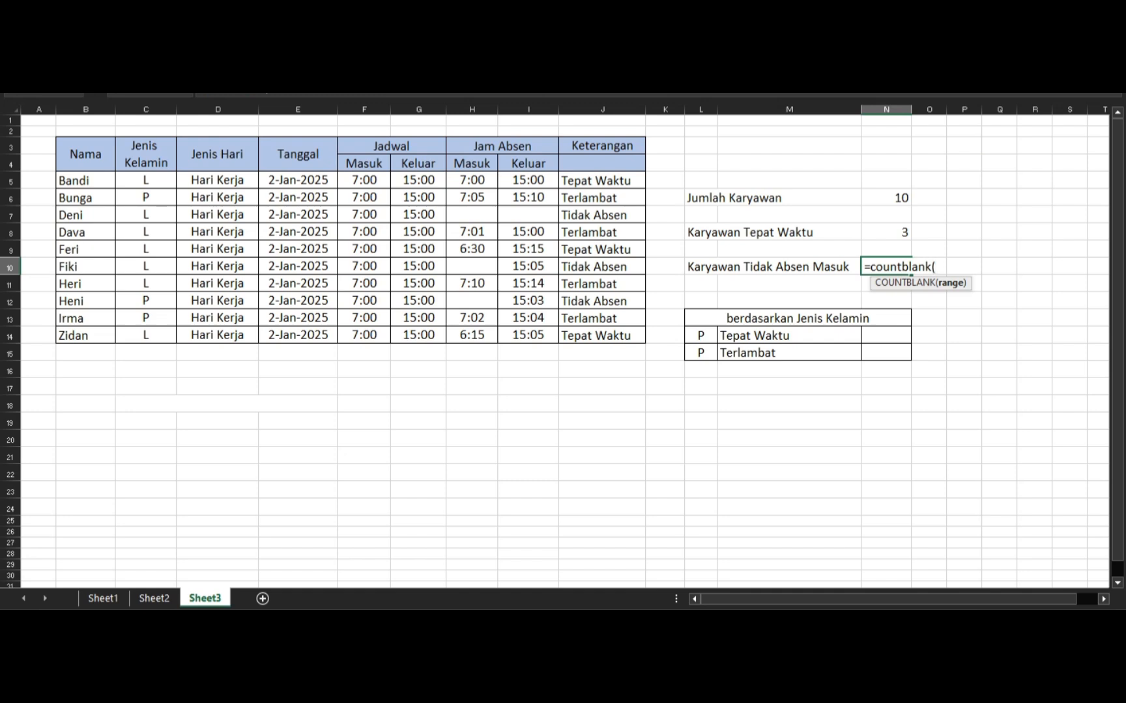
drag(472, 180, 471, 335)
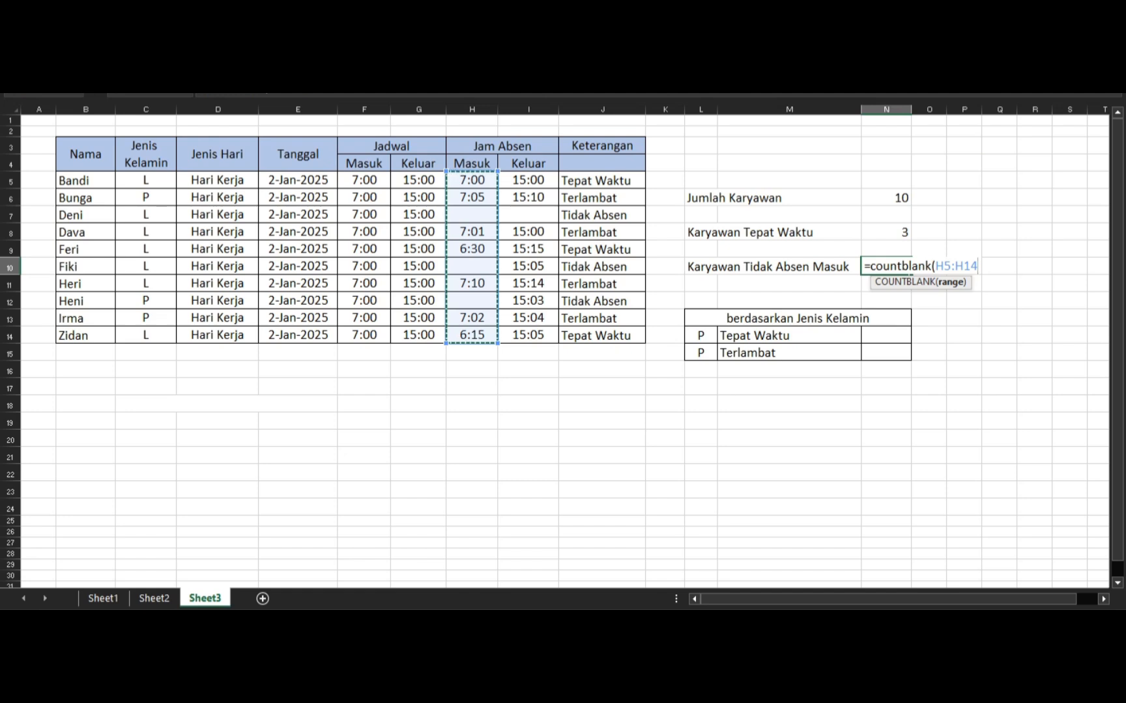
text())
key(Return)
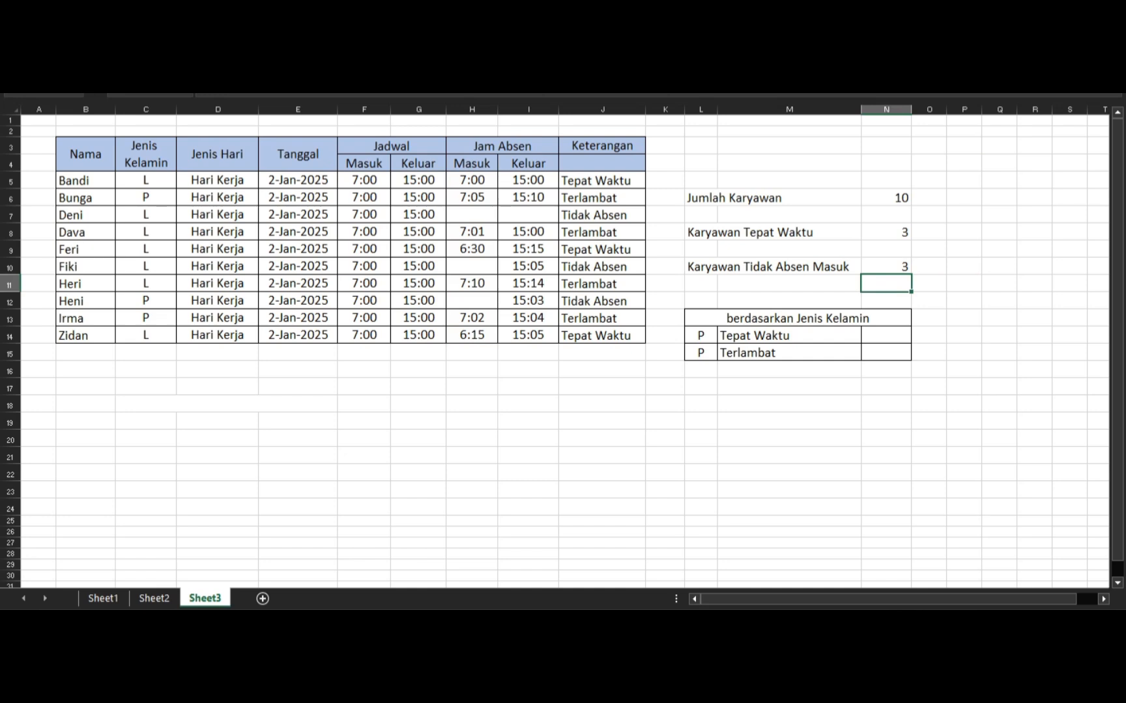
click(472, 265)
click(472, 300)
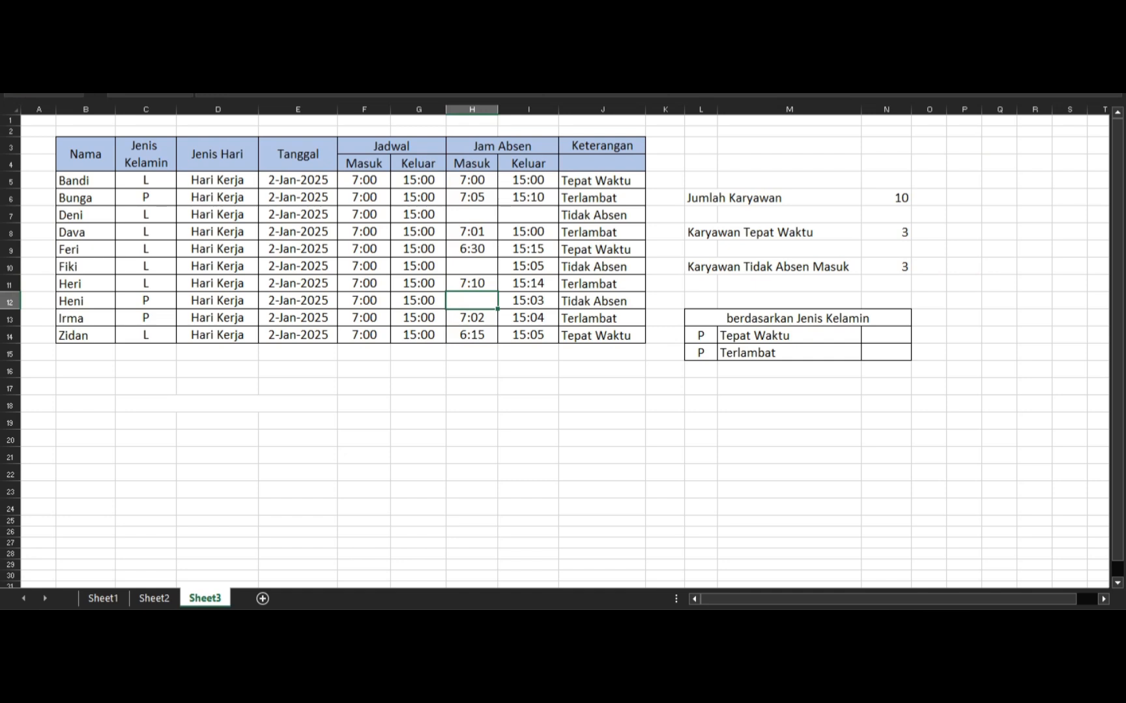
- Count the employees matching gender P and Tepat Waktu in N14 with =countifs(C5:C14,L14,J5:J14,M14)
click(886, 335)
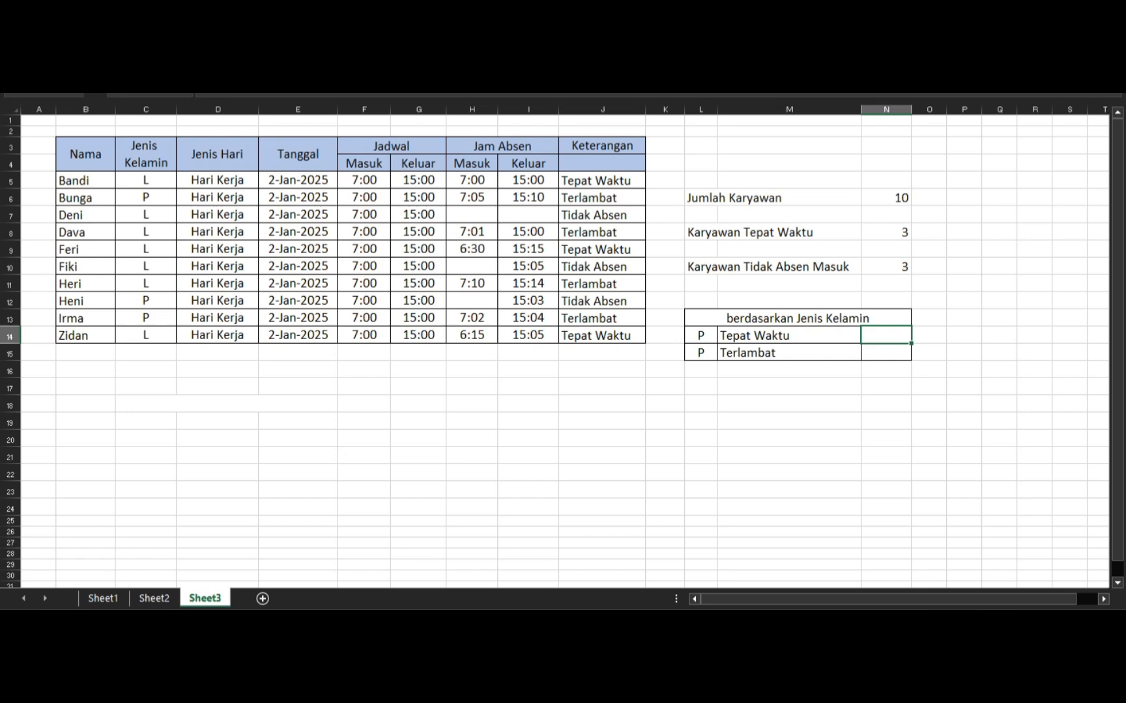
text(=counti)
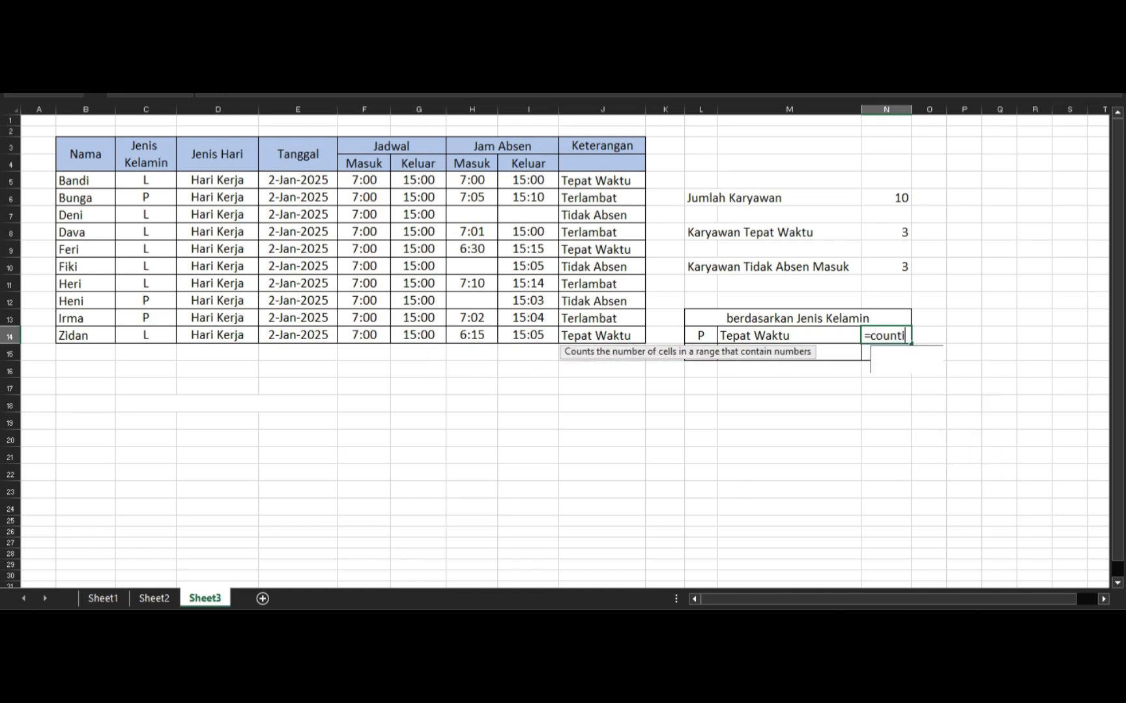
text(fs()
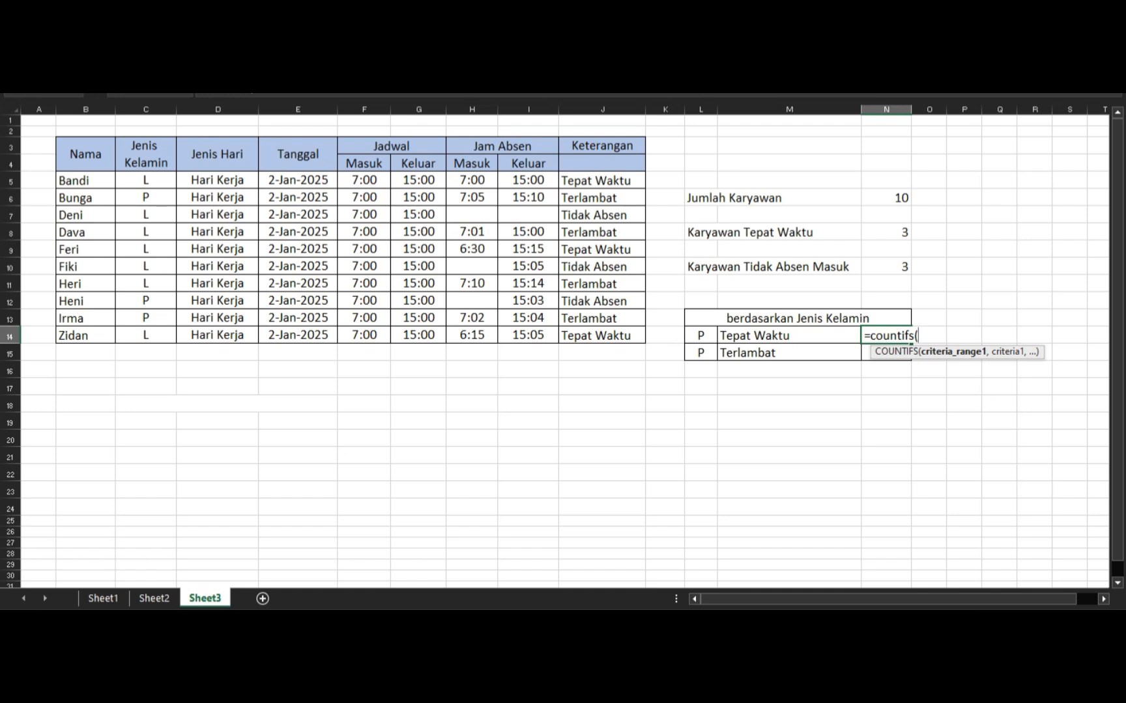
drag(146, 180, 146, 338)
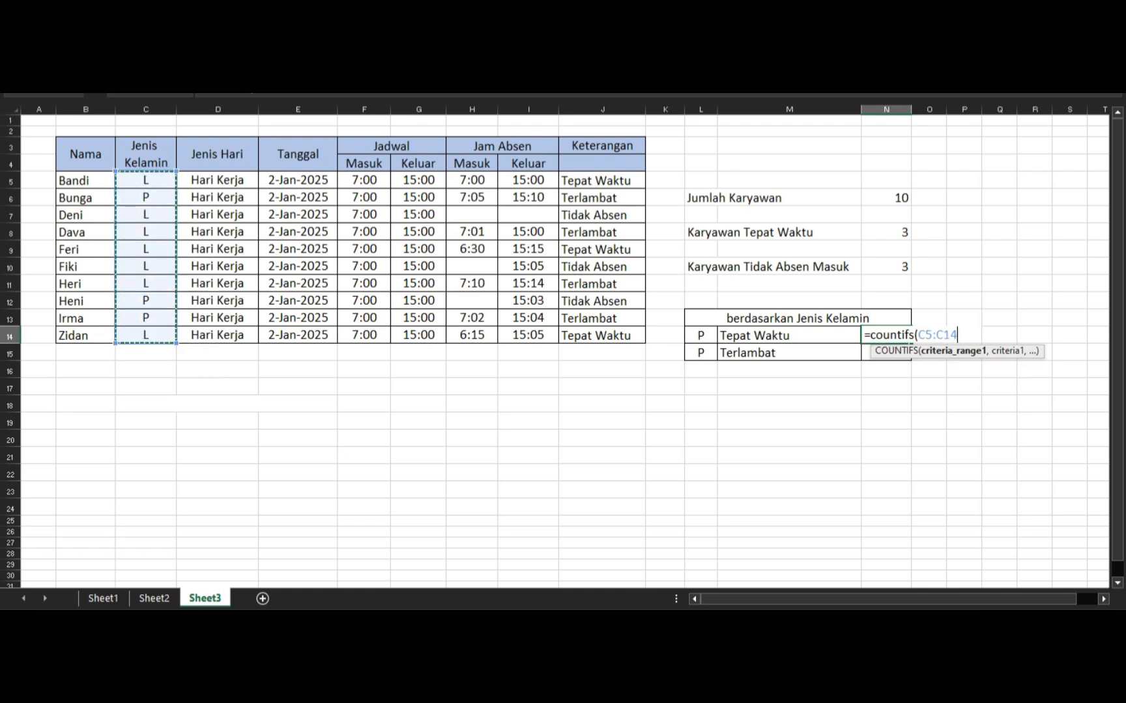
text(,)
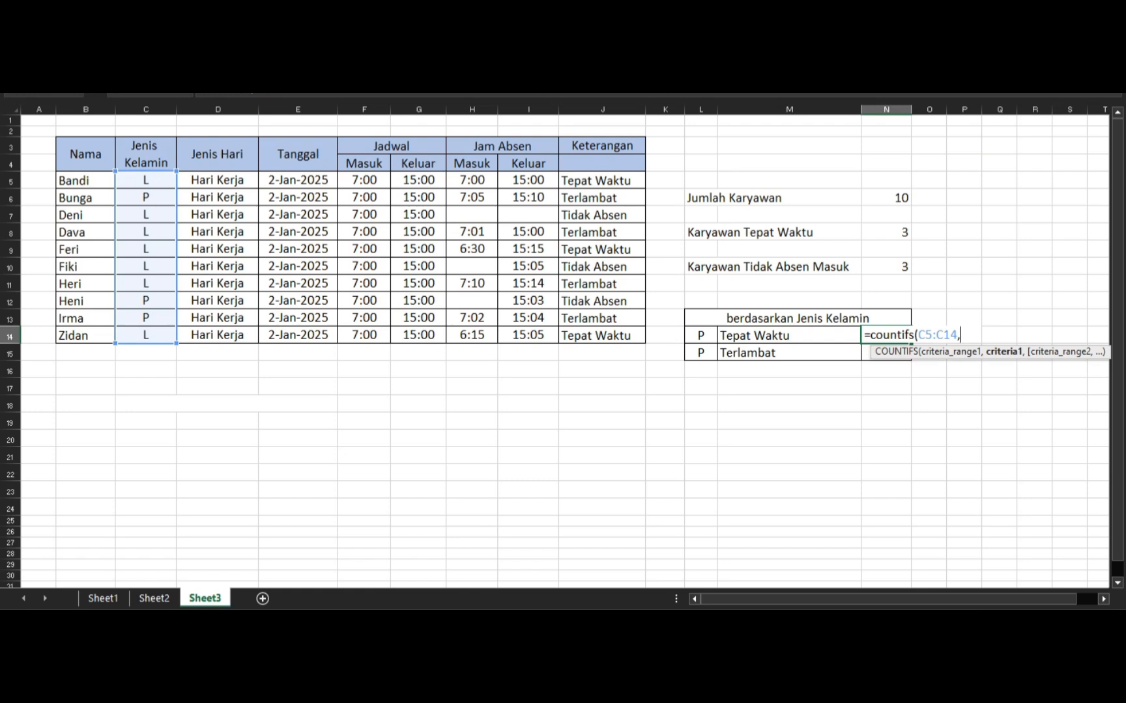
text(p)
key(BackSpace)
click(700, 336)
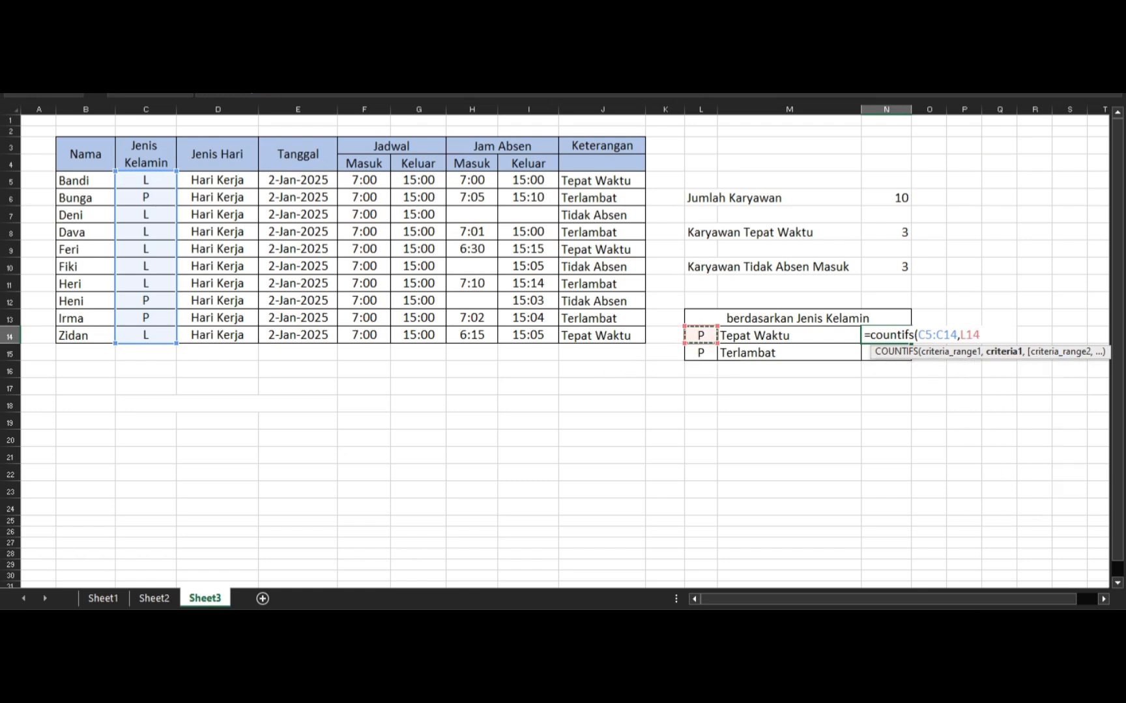
text(,)
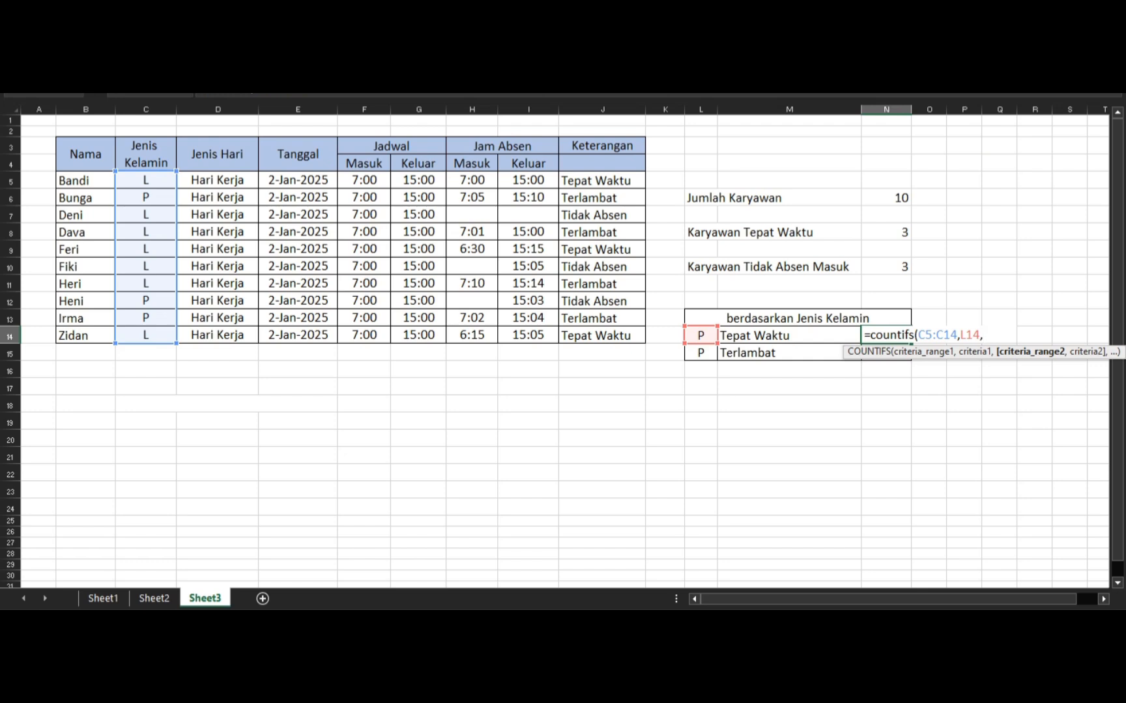
drag(606, 181, 626, 339)
text(,)
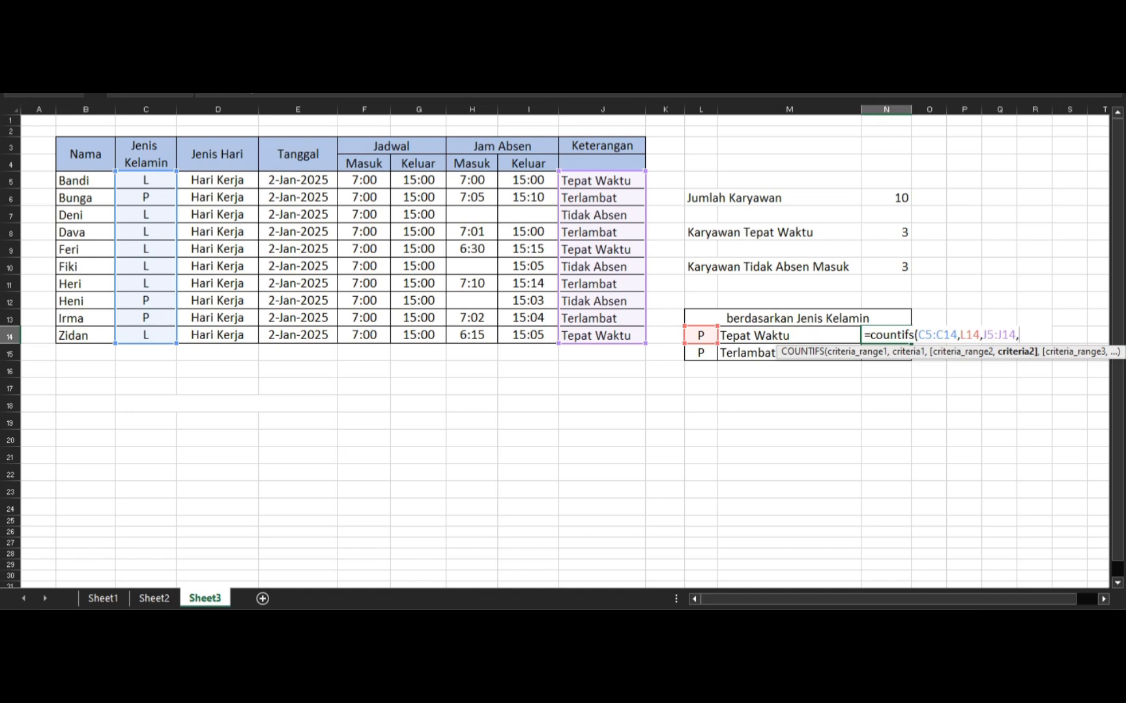
click(788, 336)
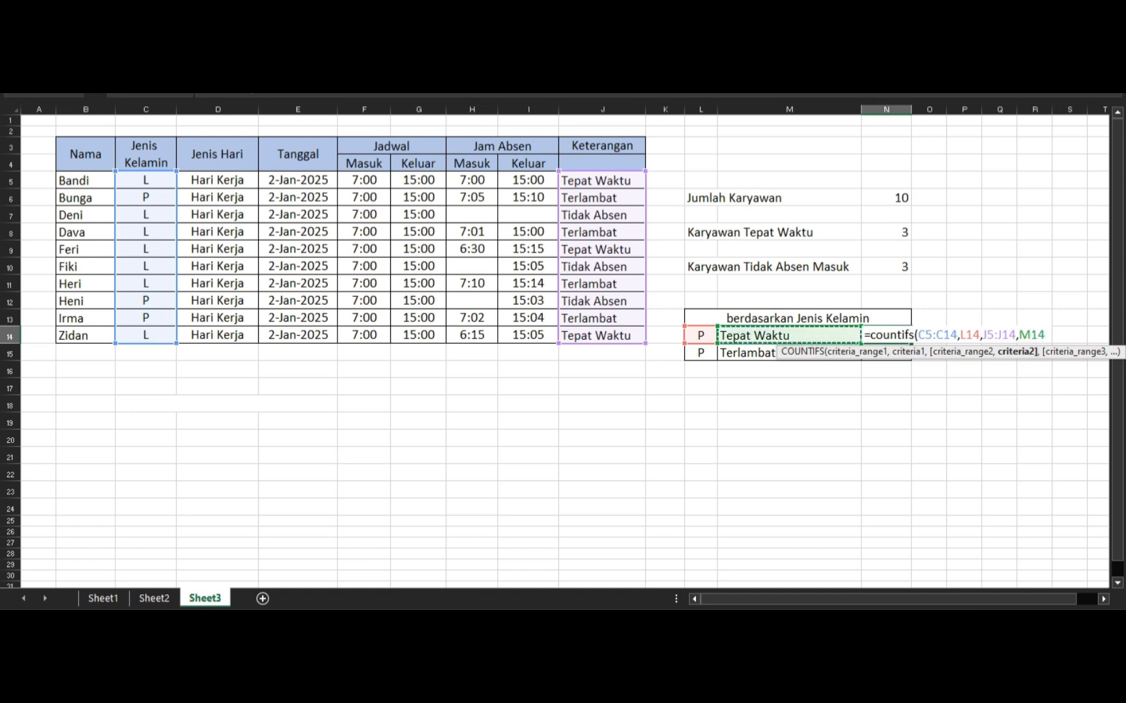
text())
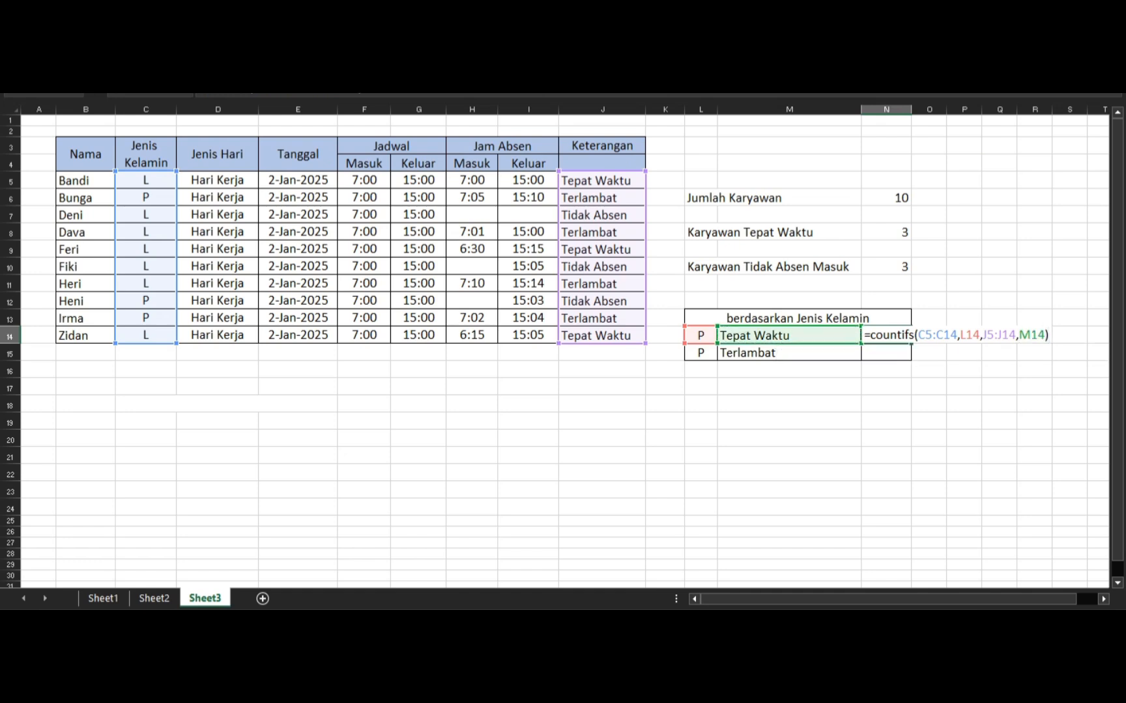
key(Return)
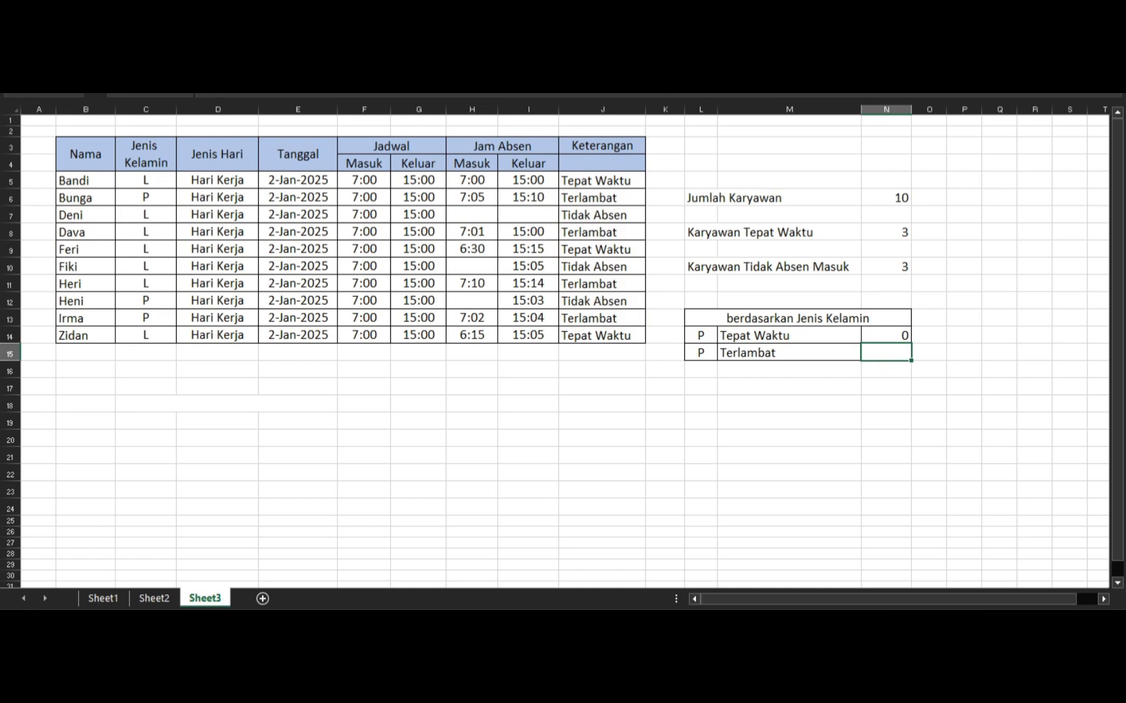
- Compare Keterangan with Jenis Kelamin along the Tepat Waktu rows to check the N14 count
drag(602, 181, 146, 181)
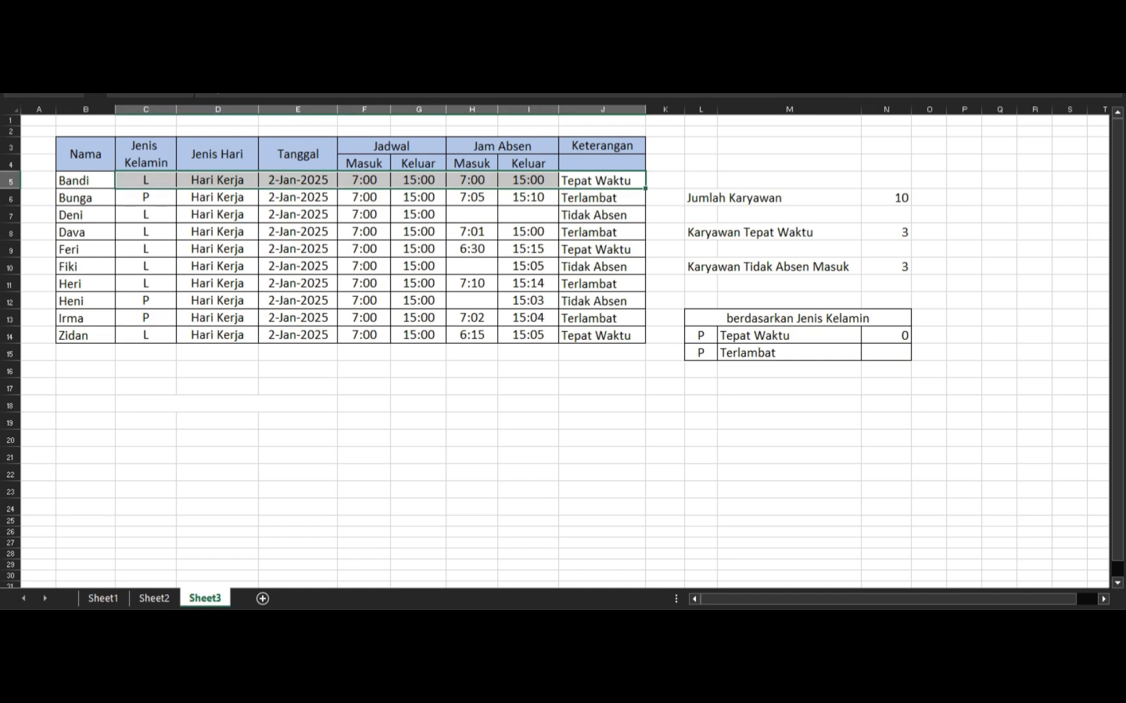
drag(601, 249, 145, 249)
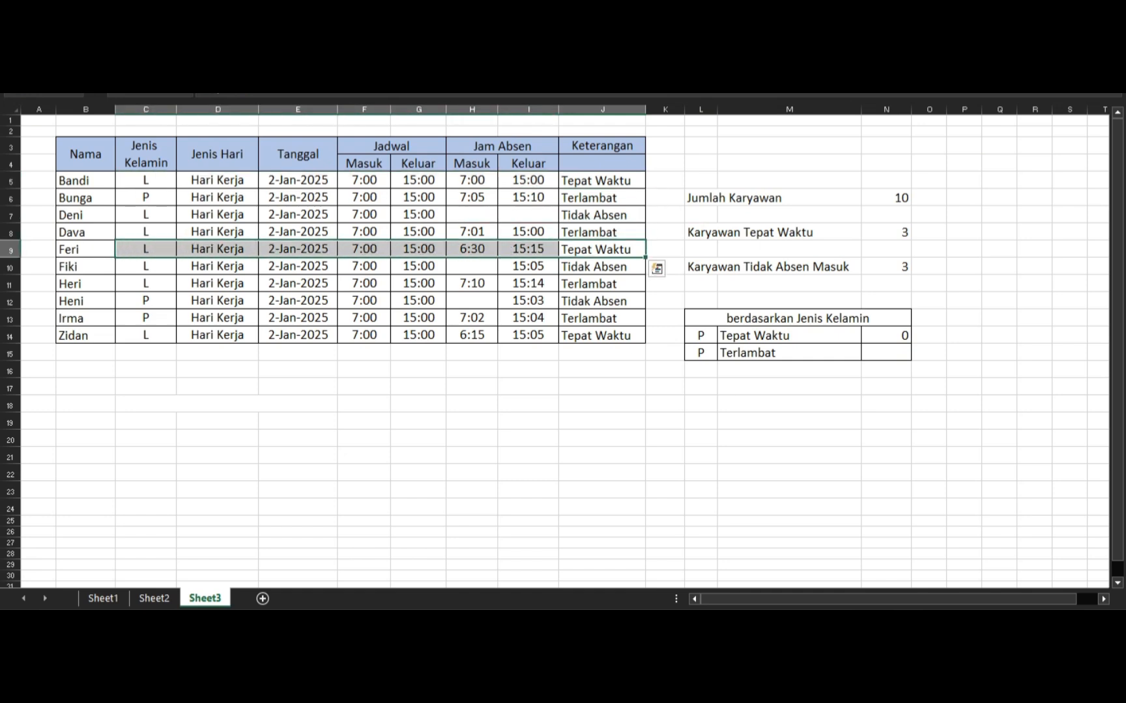
drag(602, 284, 364, 284)
drag(602, 335, 218, 336)
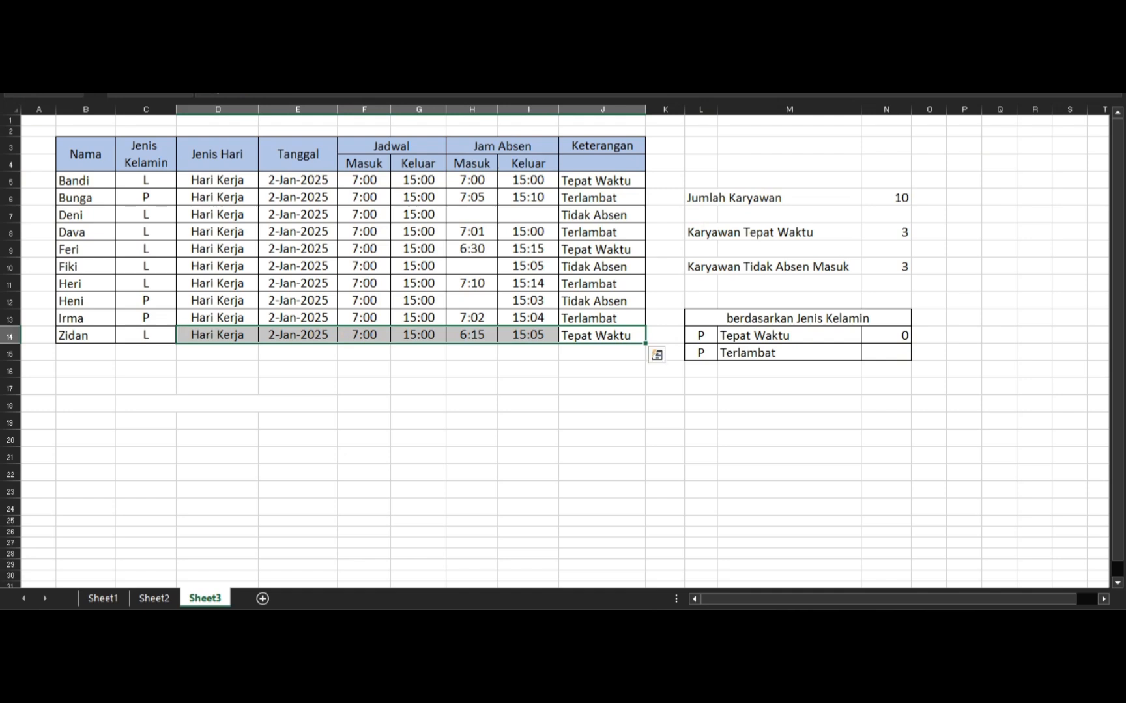
click(700, 403)
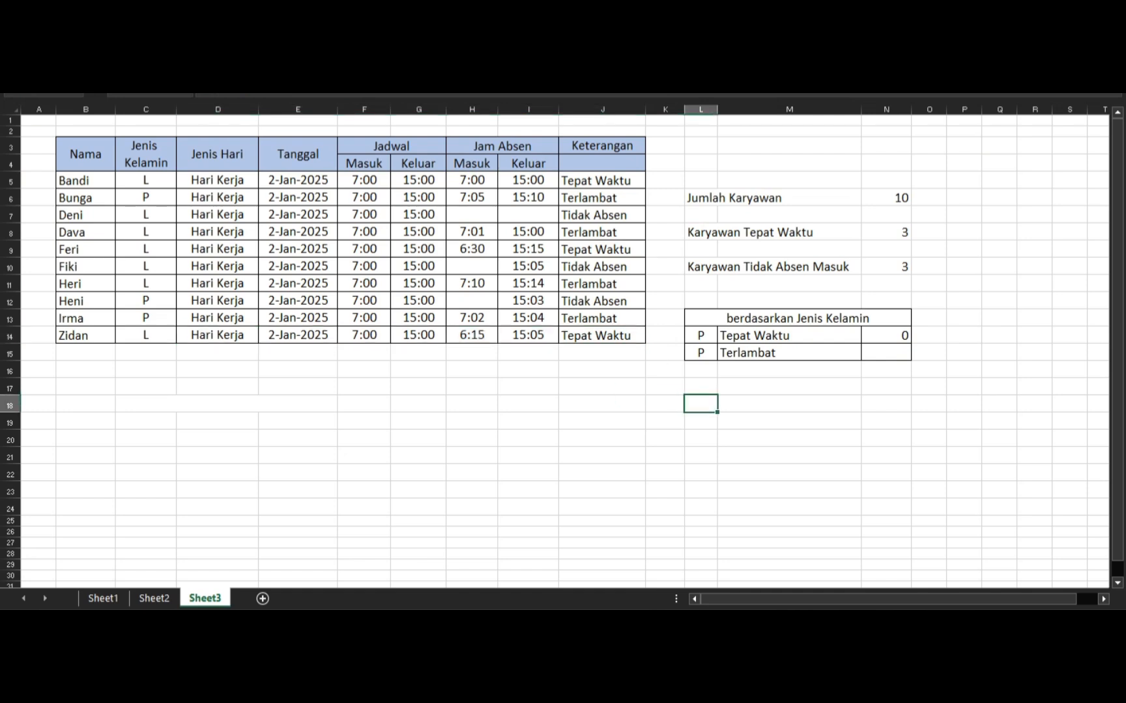
- Change the gender criterion in L14 of the berdasarkan Jenis Kelamin table to L
double_click(705, 336)
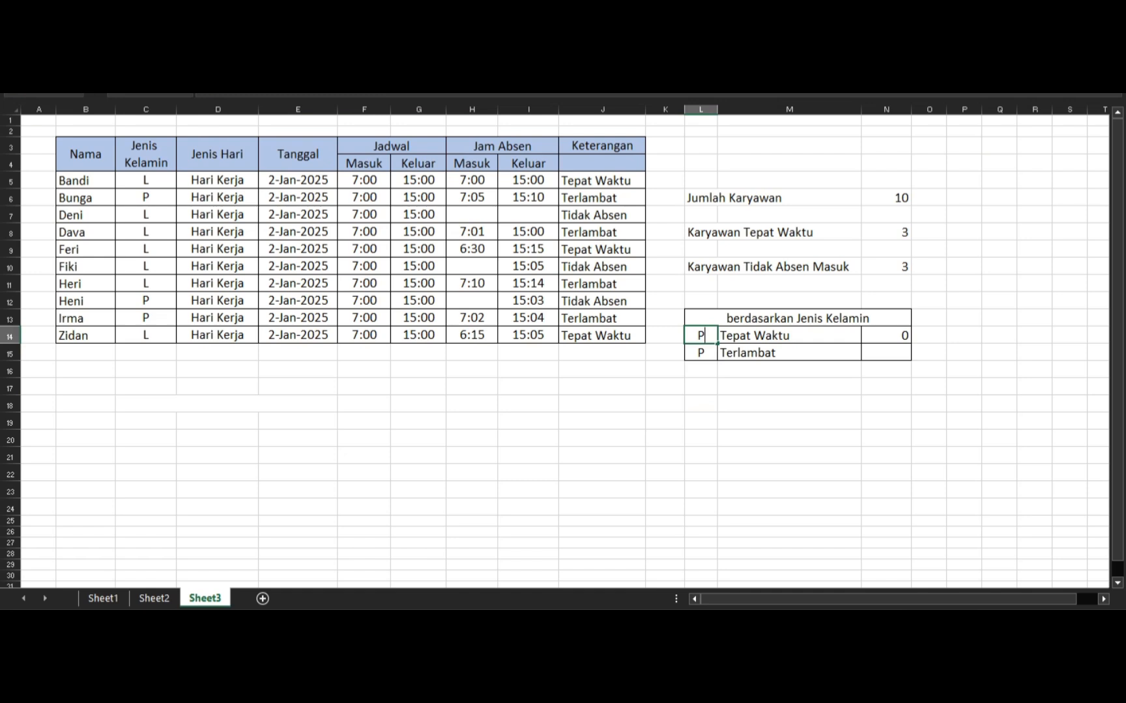
key(BackSpace)
text(L)
key(Return)
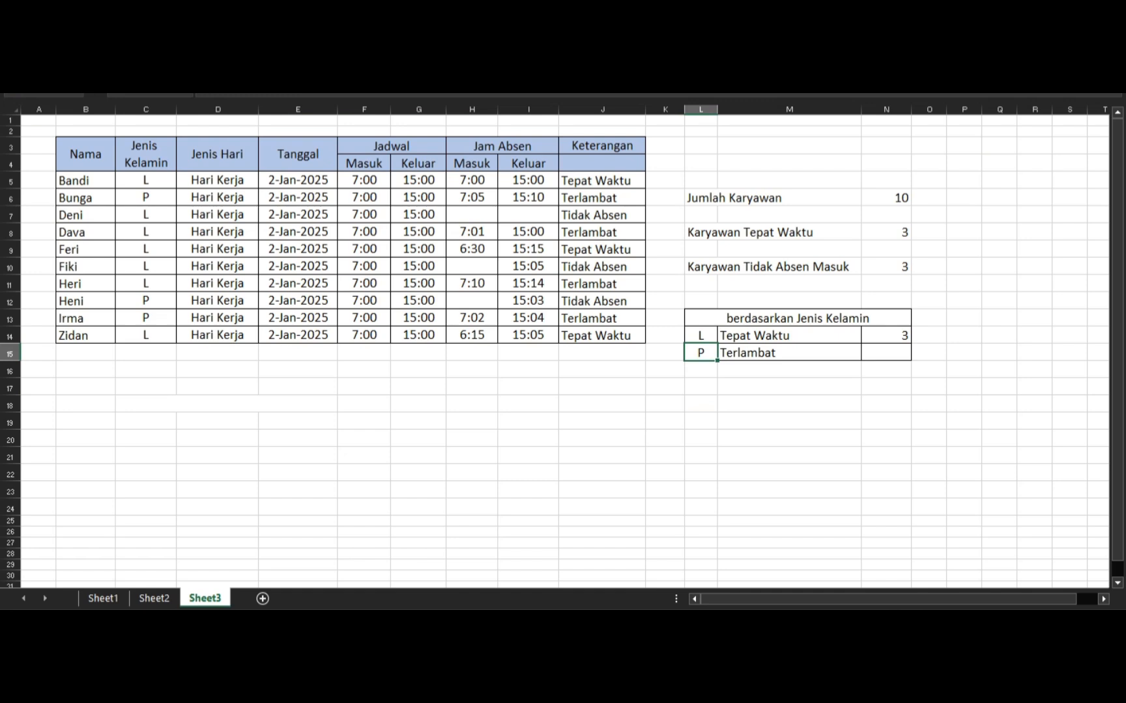
click(789, 387)
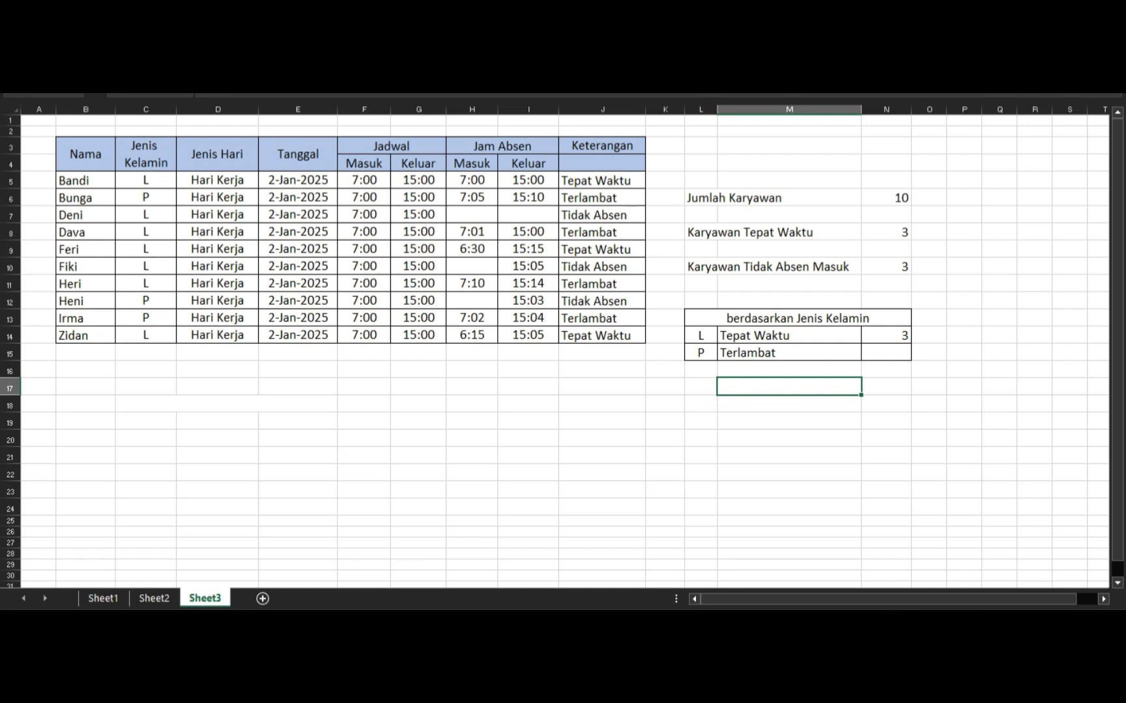
- Count the employees matching gender P and Terlambat in N15 with =countifs(C5:C14,L15,J5:J14,M15)
click(886, 352)
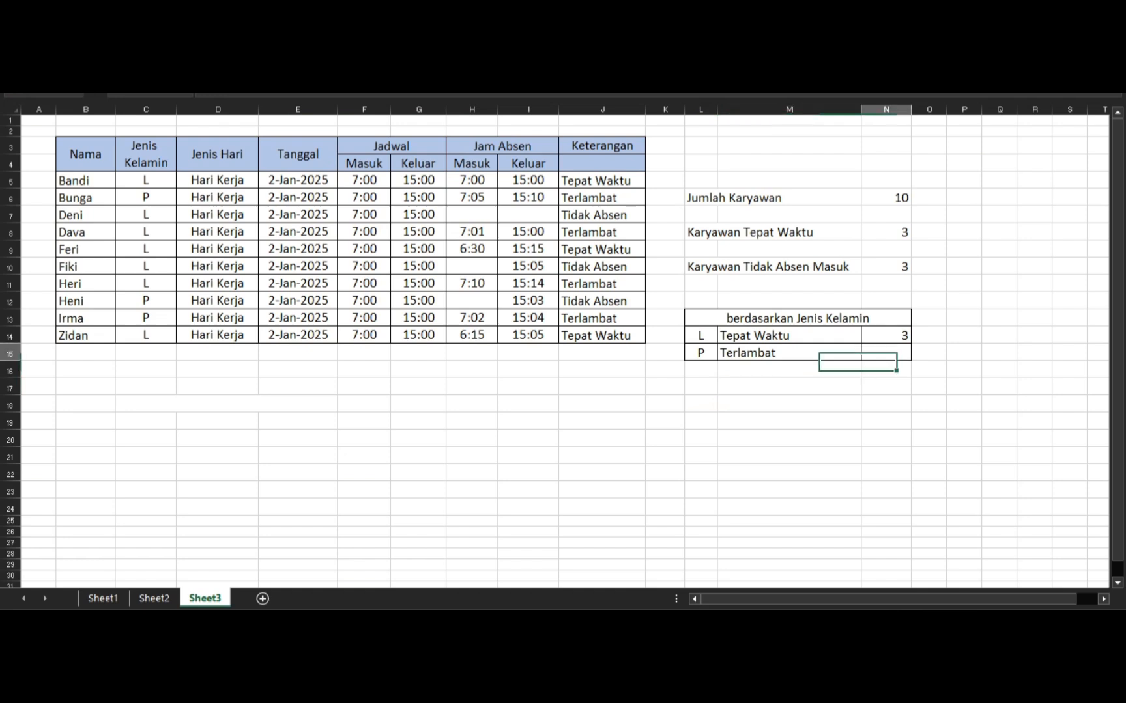
text(=)
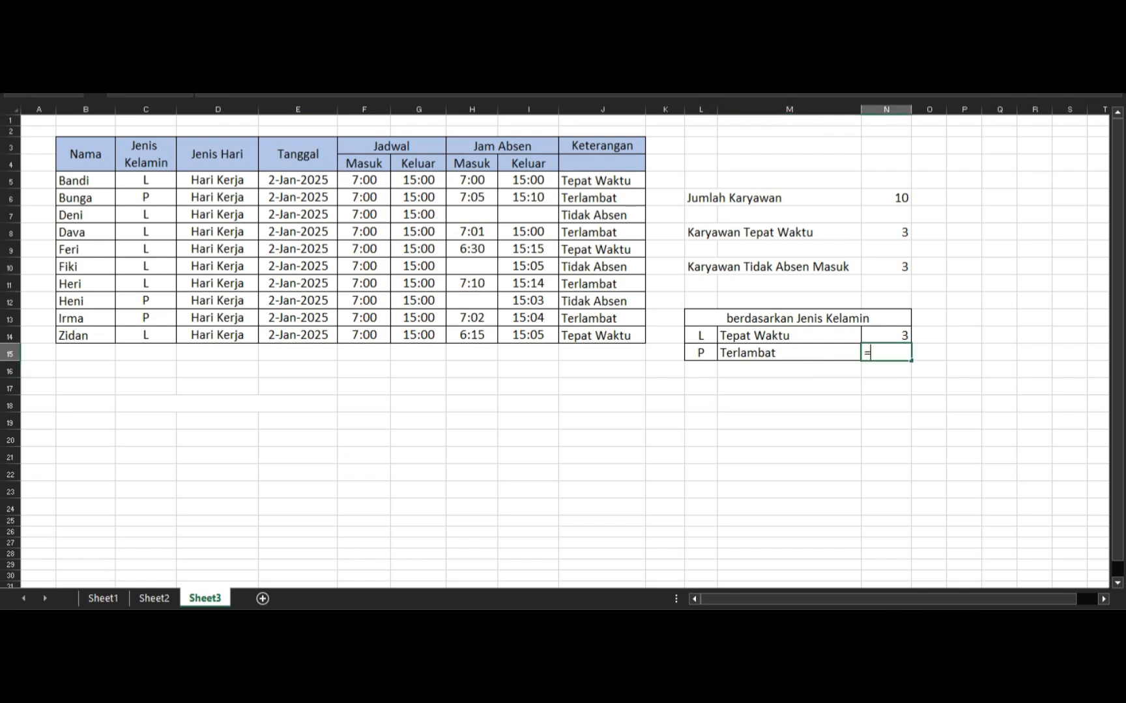
text(countifs)
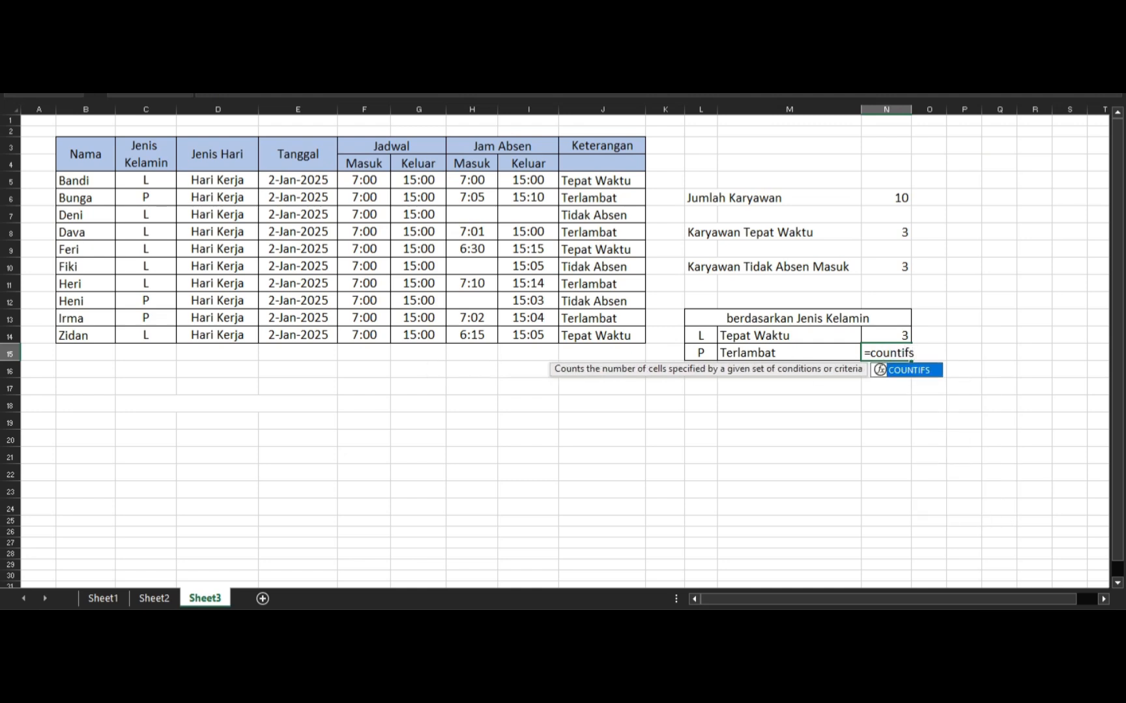
text(()
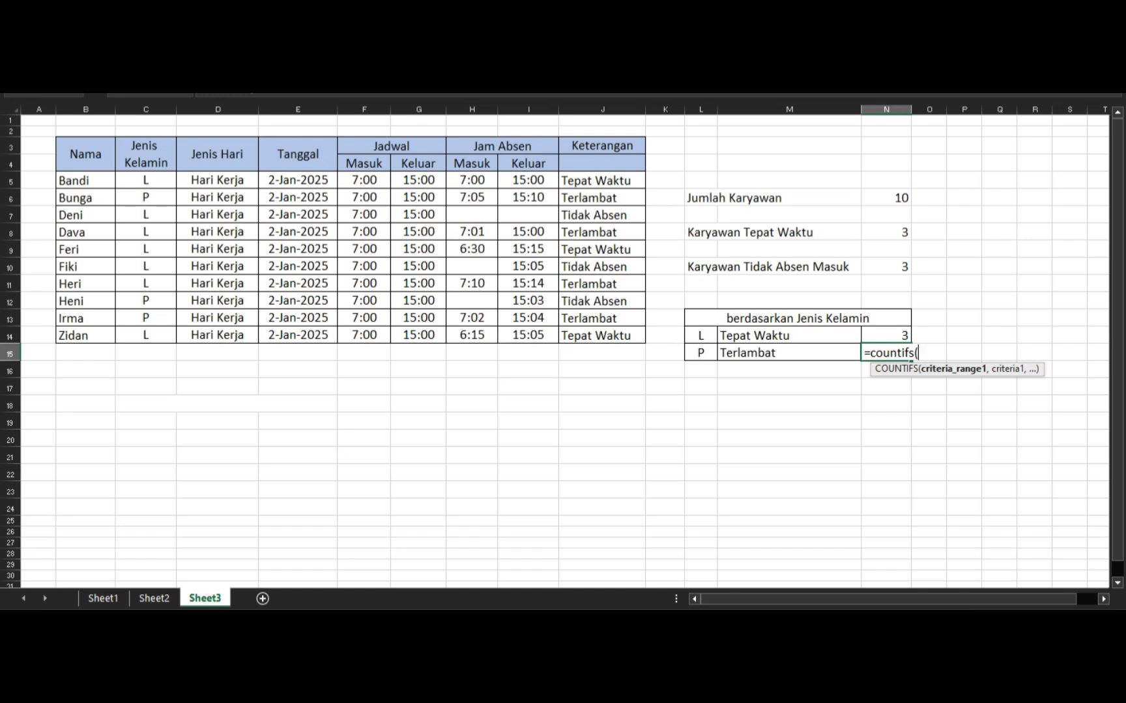
drag(145, 180, 145, 335)
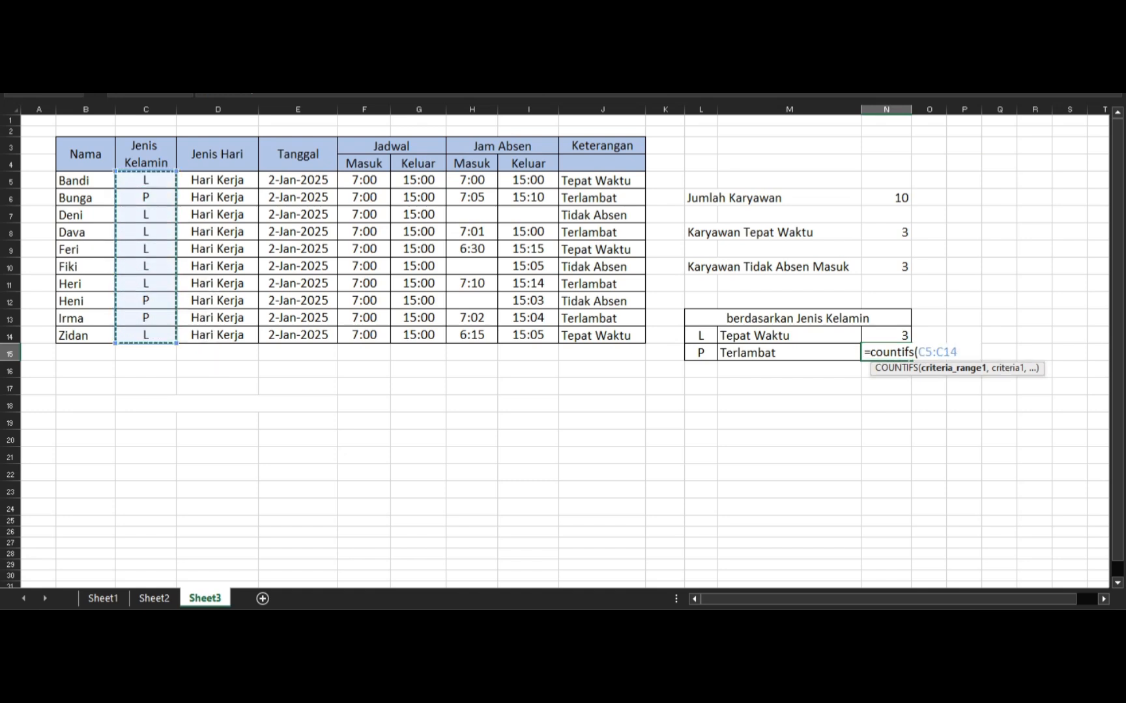
text(,)
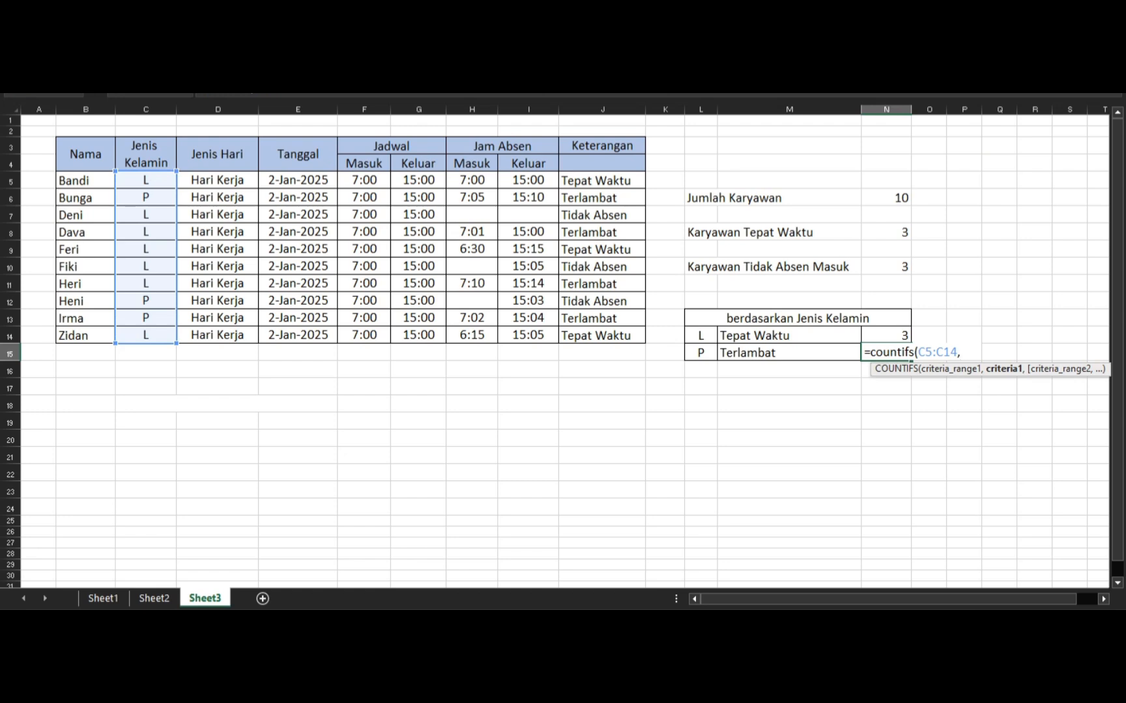
click(701, 353)
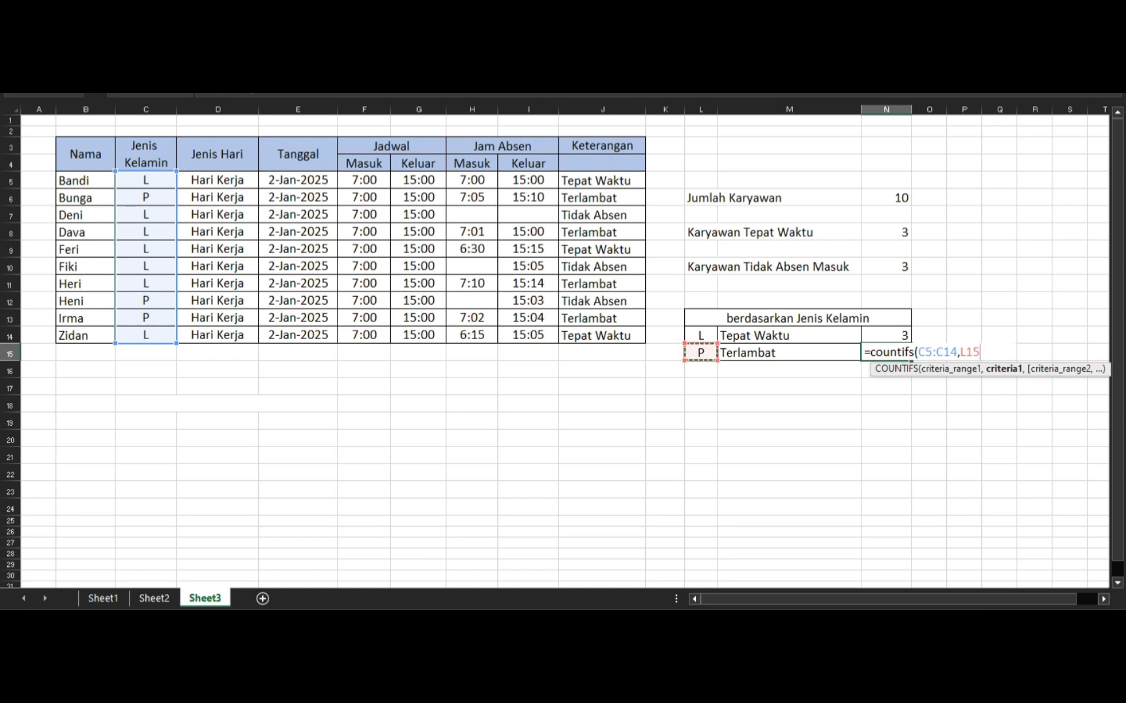
text(,)
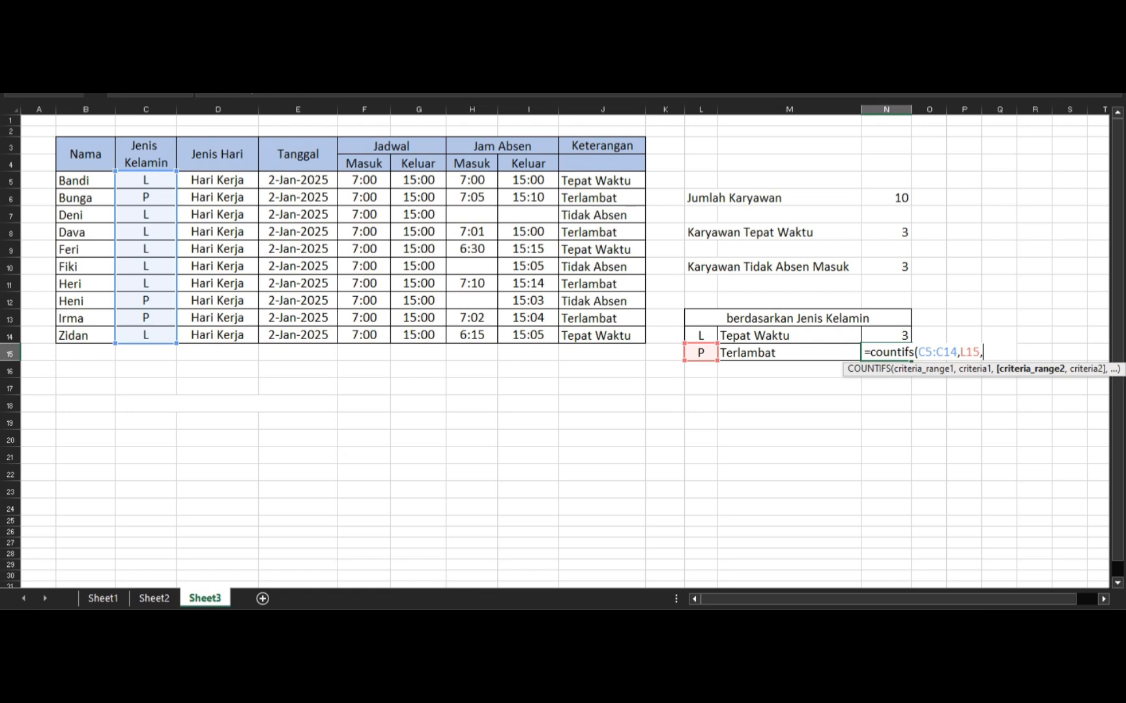
drag(596, 181, 625, 335)
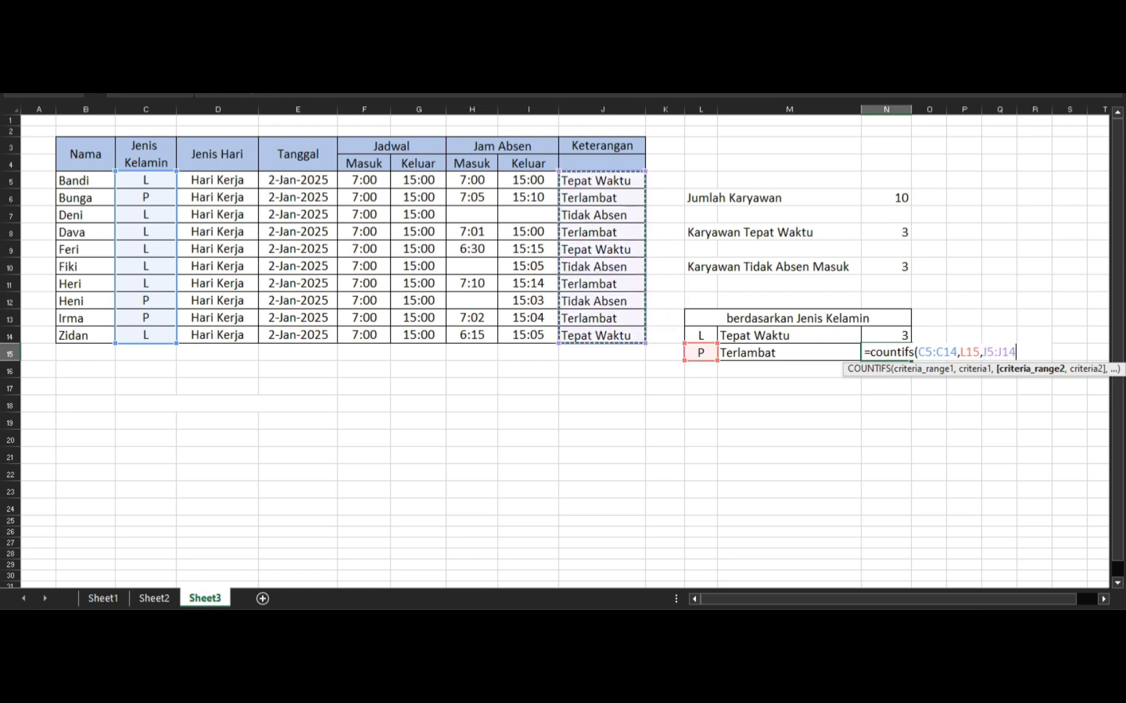
text(,)
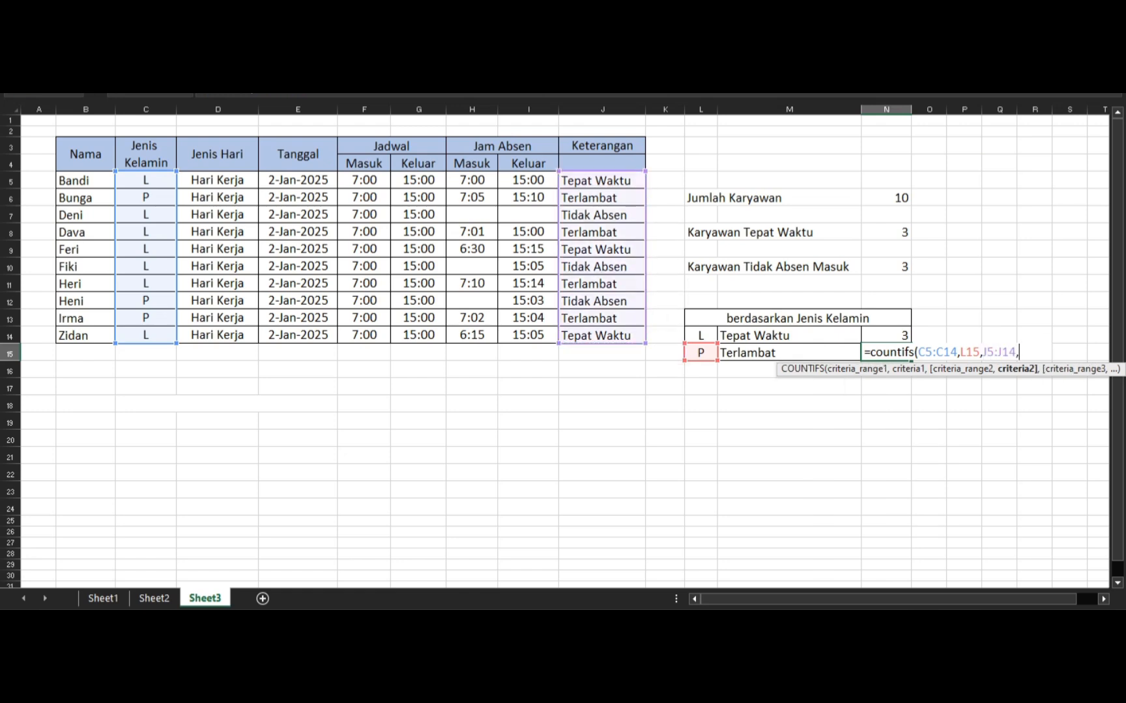
click(789, 352)
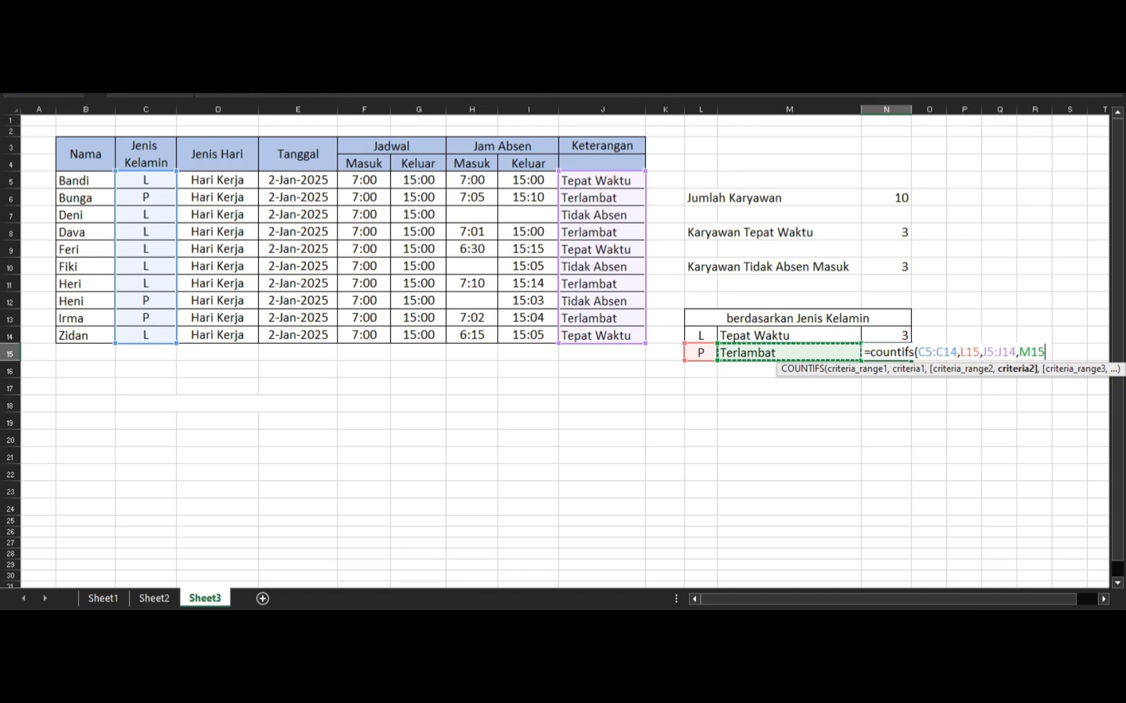
text())
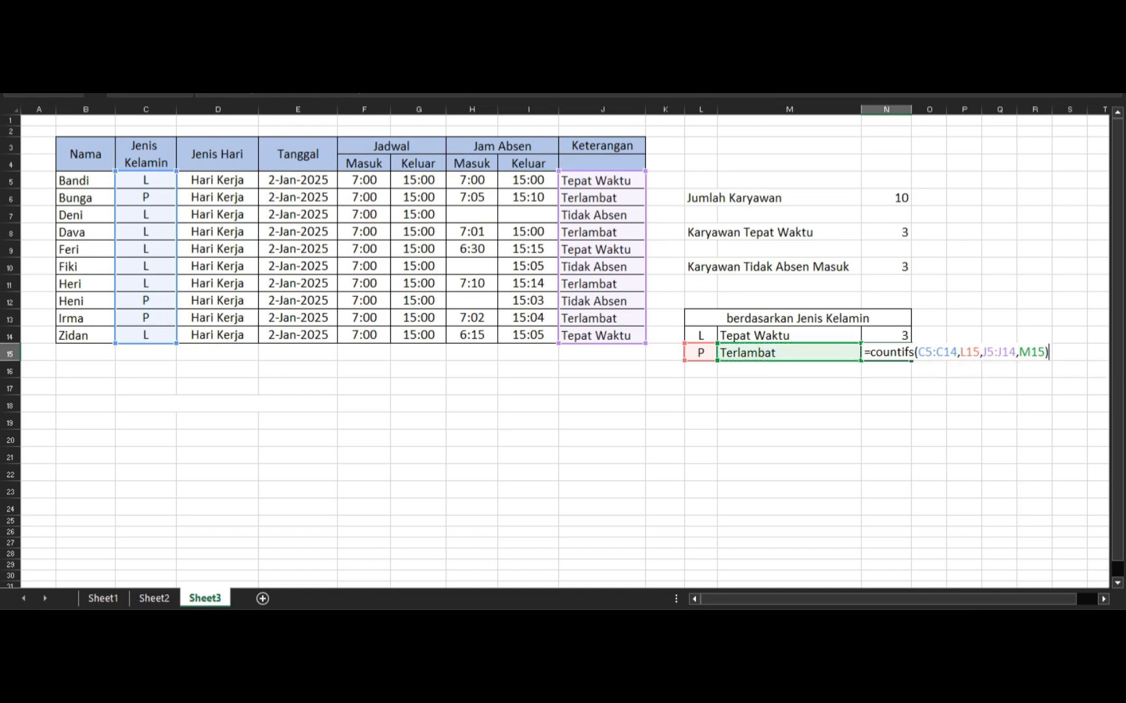
key(Return)
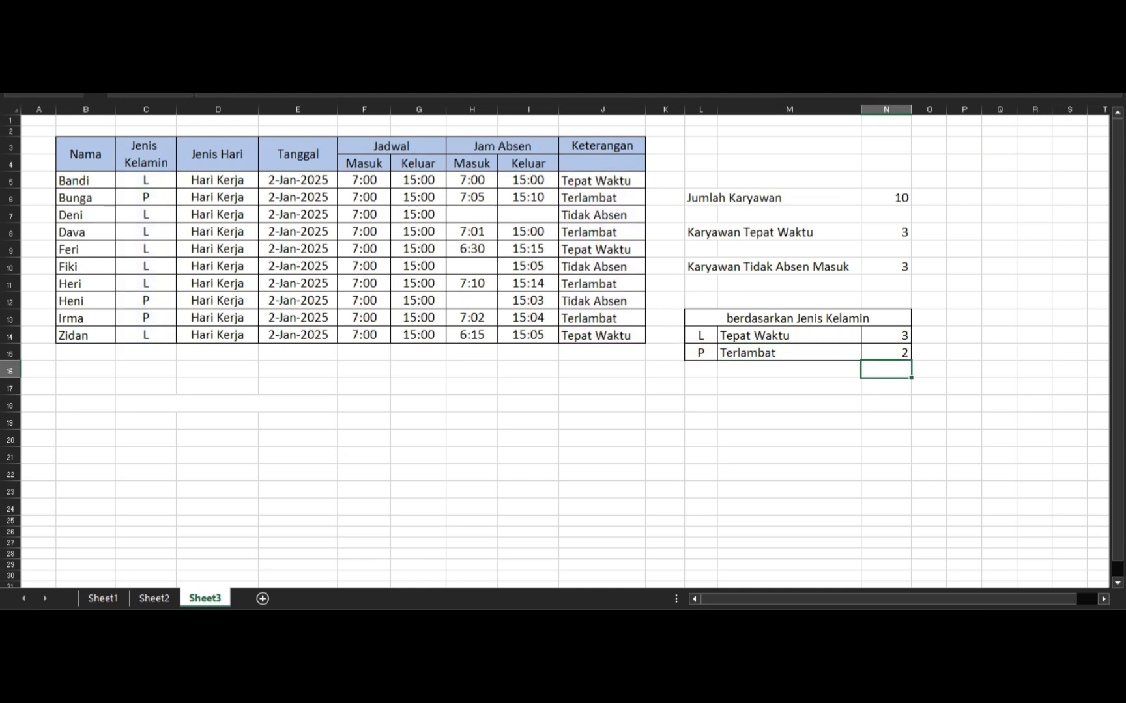
- Compare Keterangan with Jenis Kelamin along the Terlambat rows to check the N15 count
drag(602, 197, 218, 215)
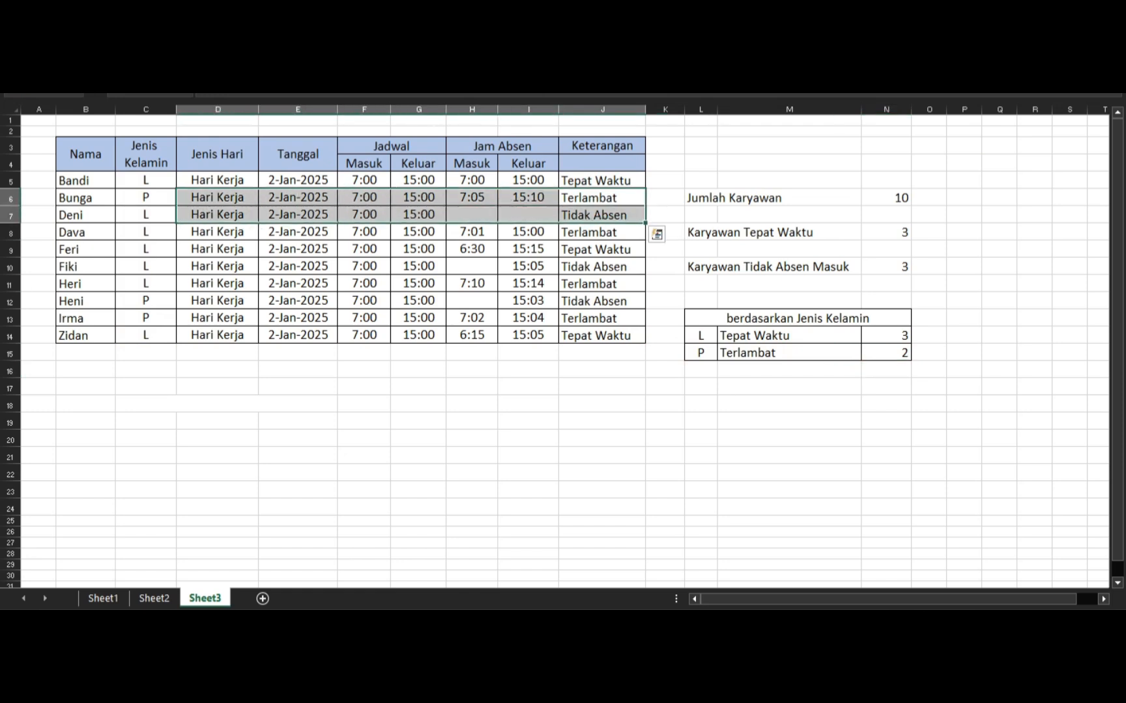
drag(602, 232, 528, 248)
click(602, 284)
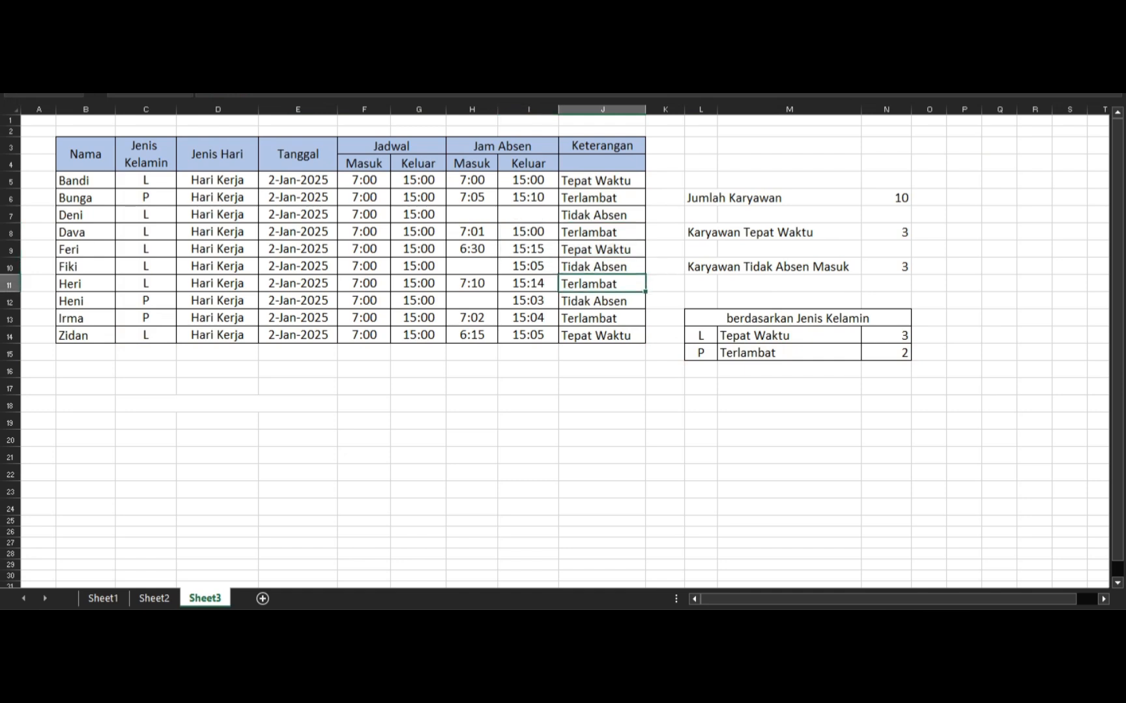
drag(602, 318, 297, 319)
click(601, 421)
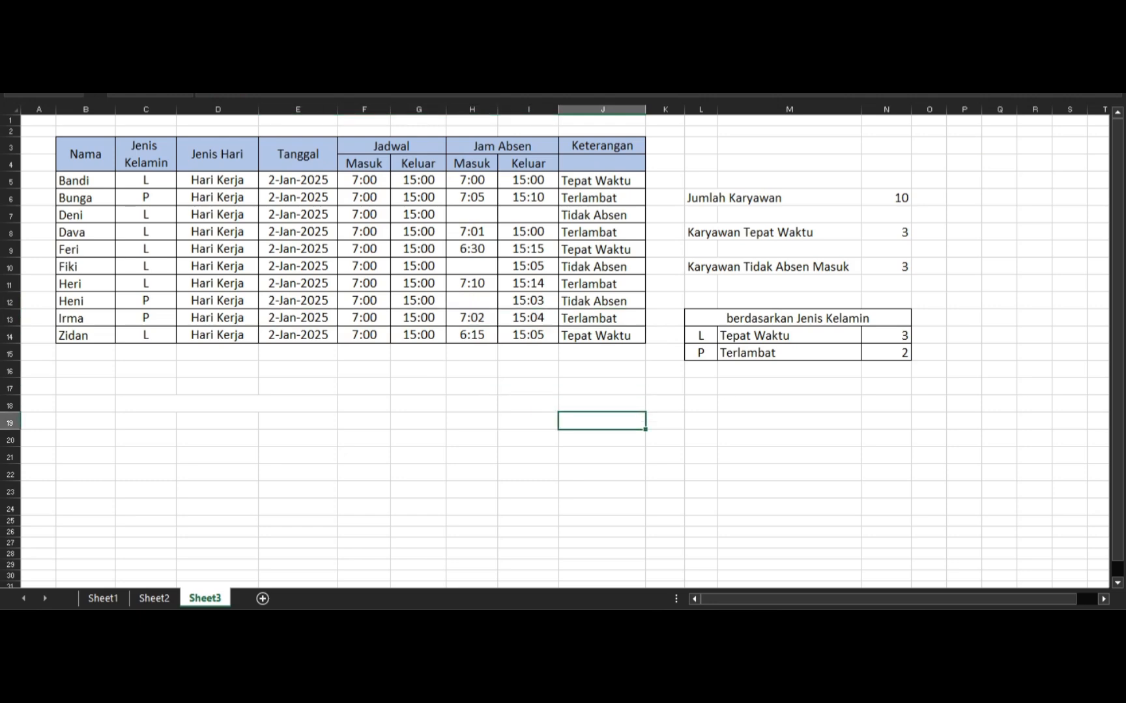
- Review the MENGHITUNG JUMLAH SEL functions and the MENGHITUNG NILAI category on Sheet1, and return to Sheet3
click(103, 598)
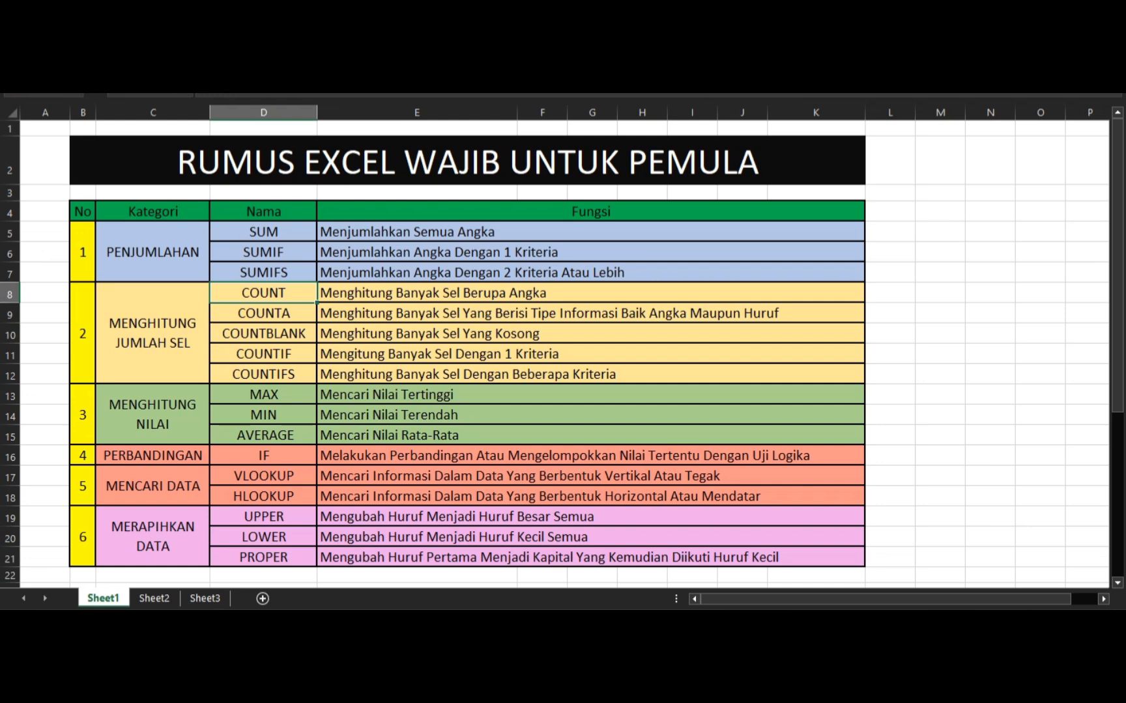
click(153, 333)
drag(46, 335, 82, 334)
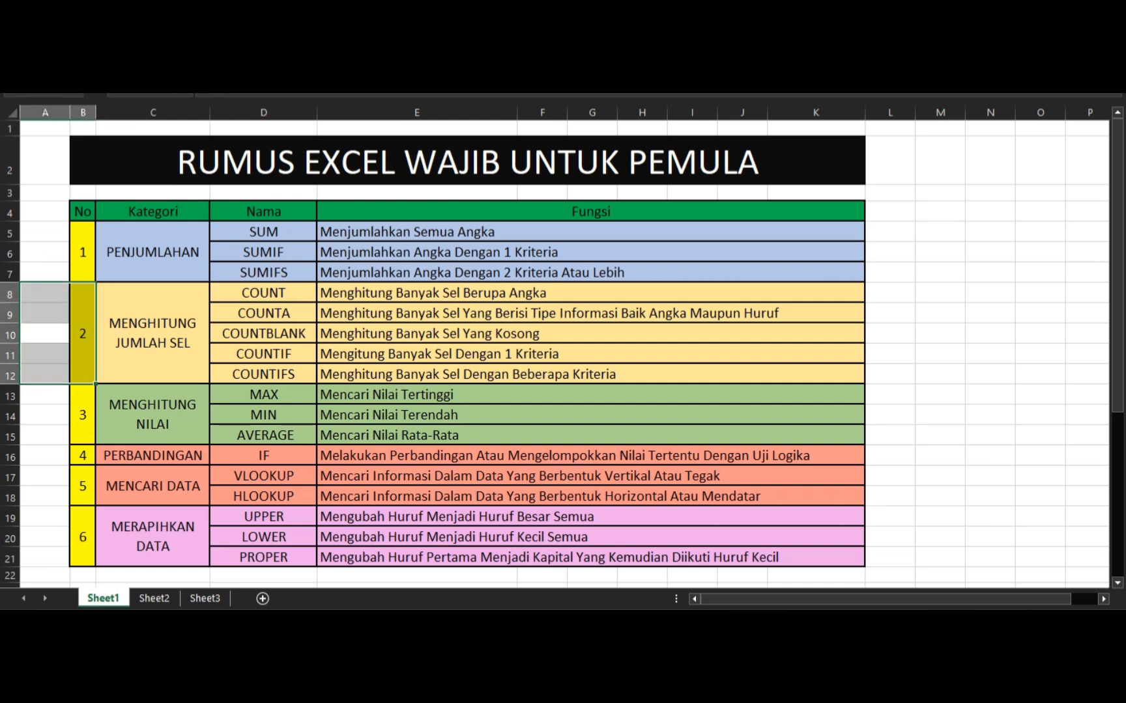
drag(153, 333, 814, 333)
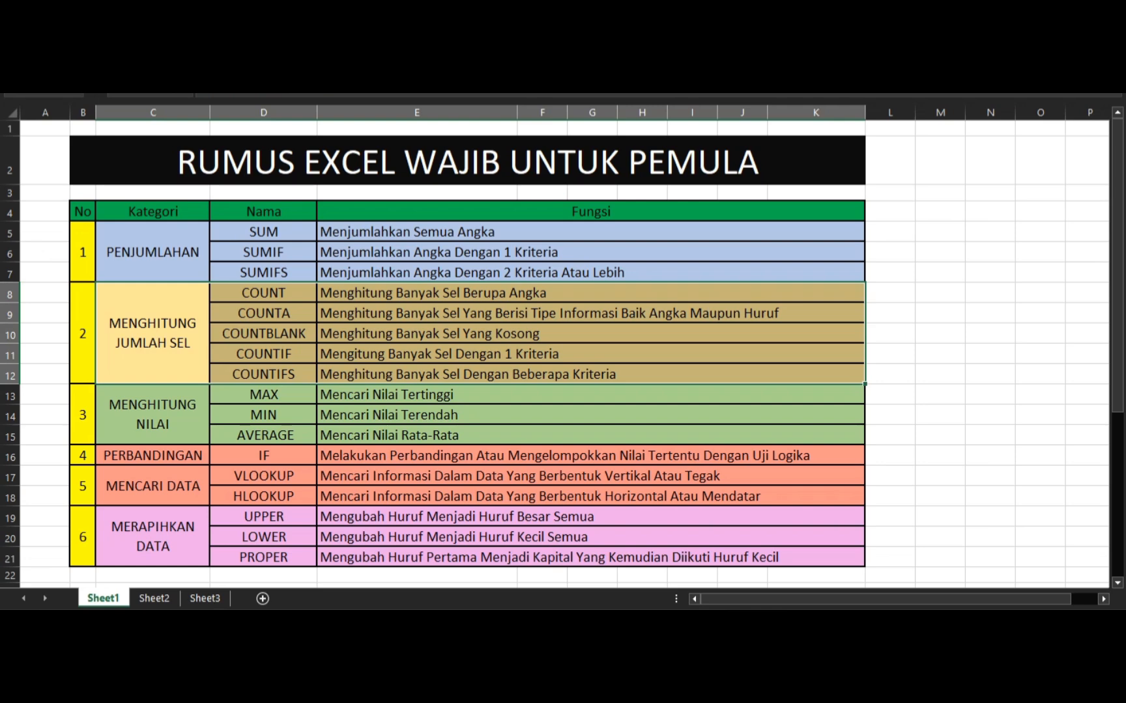
click(204, 598)
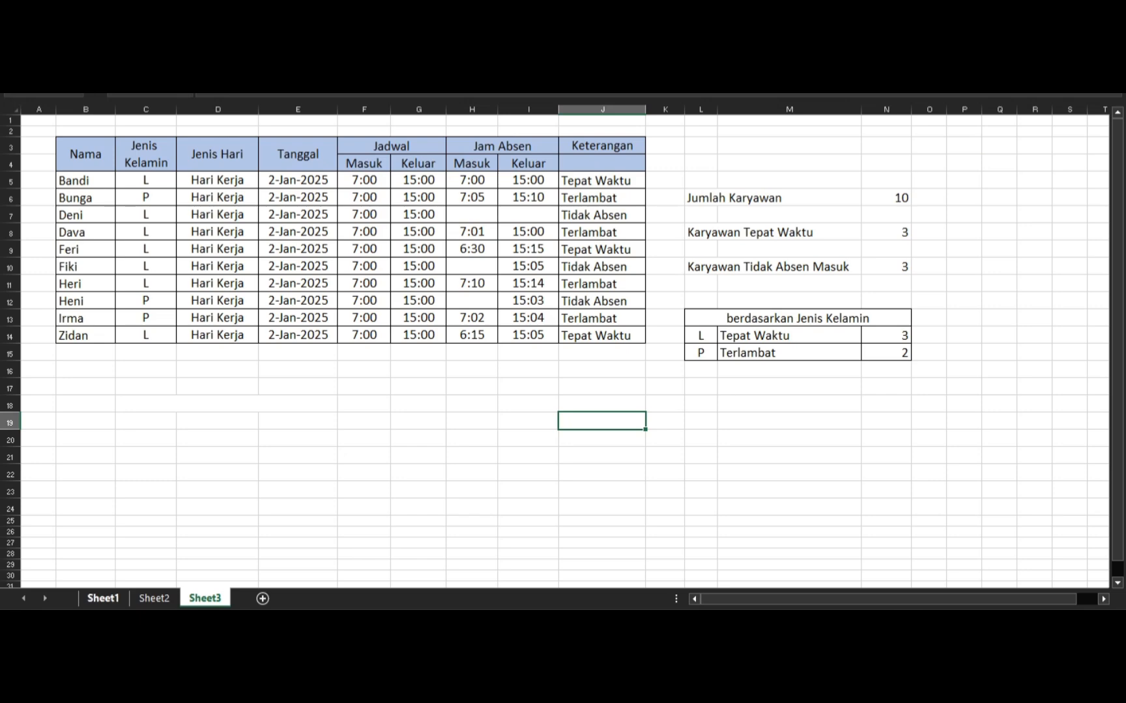
click(103, 598)
click(153, 414)
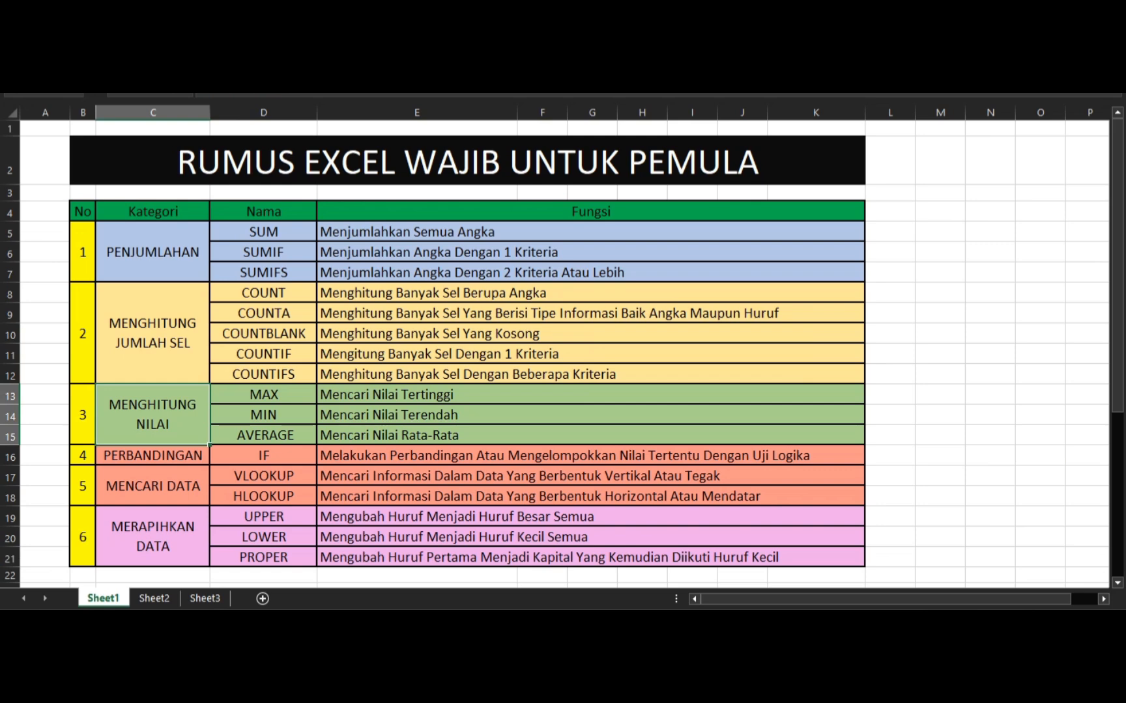
click(204, 598)
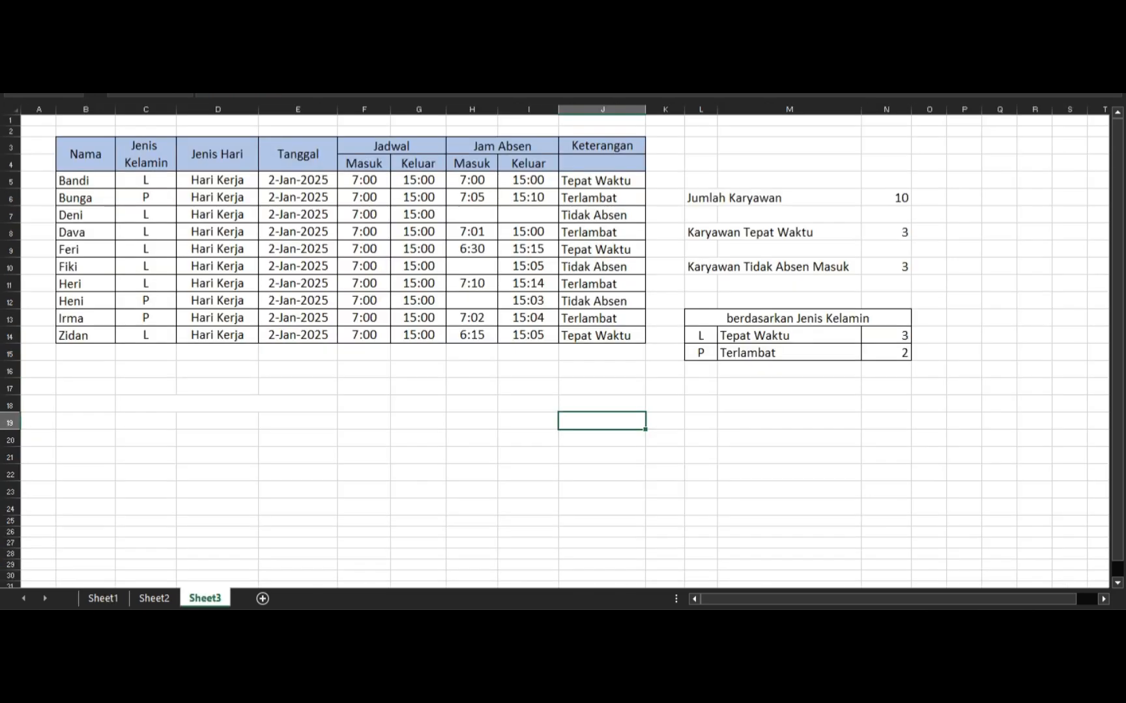